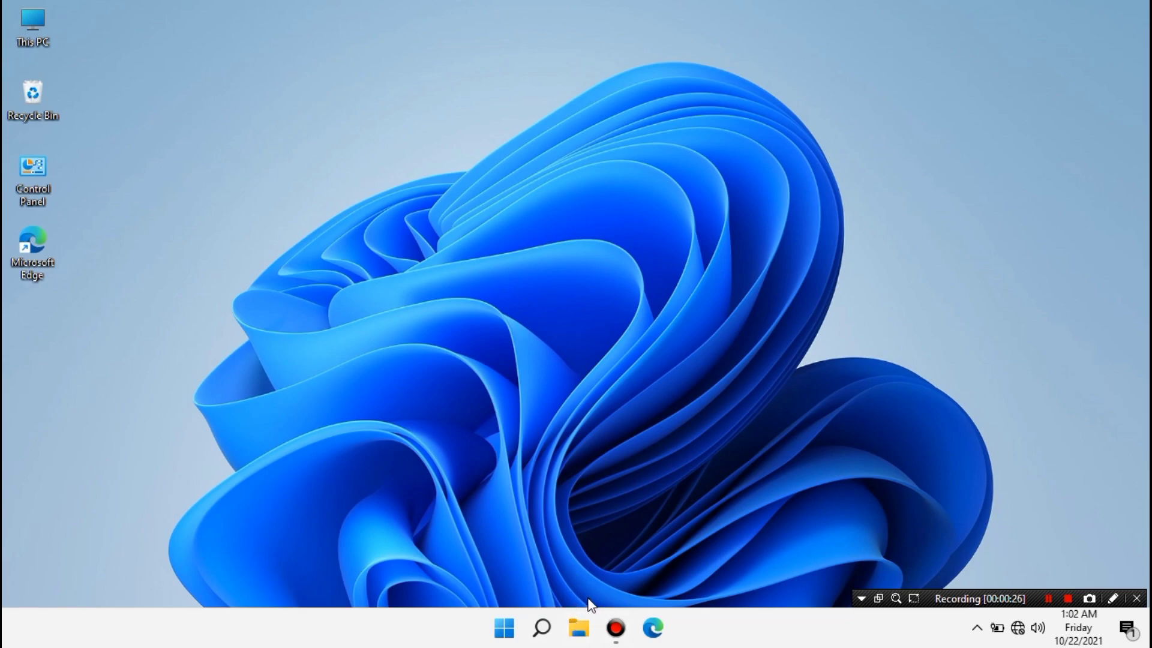
- Open Computer Management for This PC from File Explorer and show the Device Manager
{"action": "left_click", "coordinate": [577, 630]}
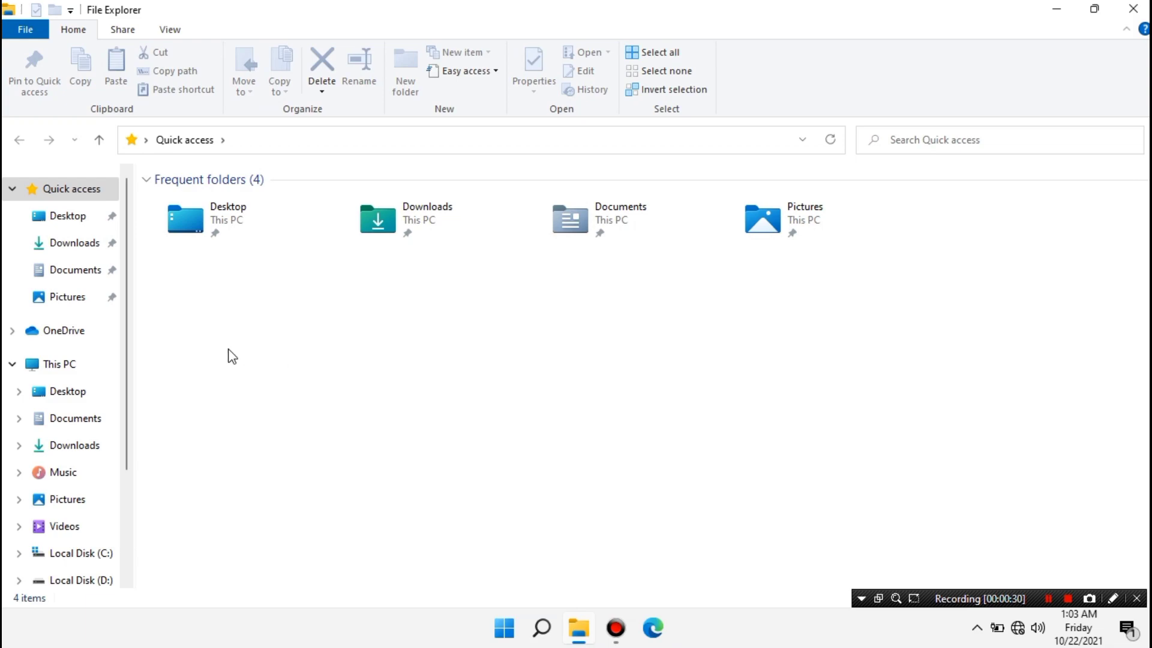
{"action": "left_click", "coordinate": [89, 364]}
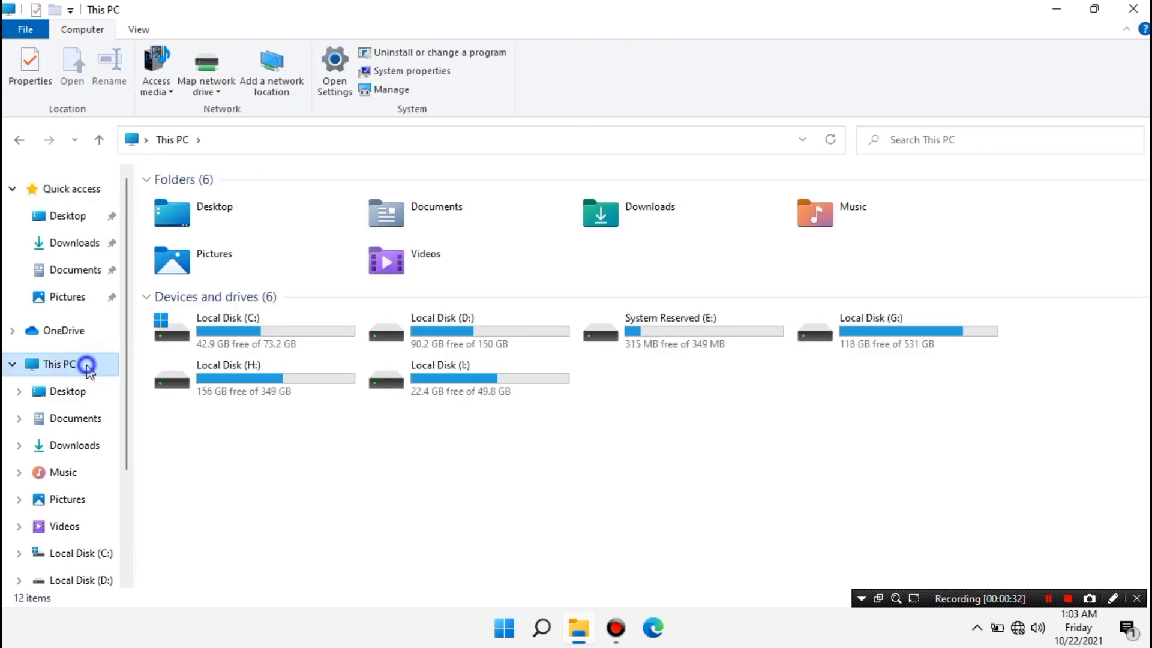
{"action": "right_click", "coordinate": [86, 365]}
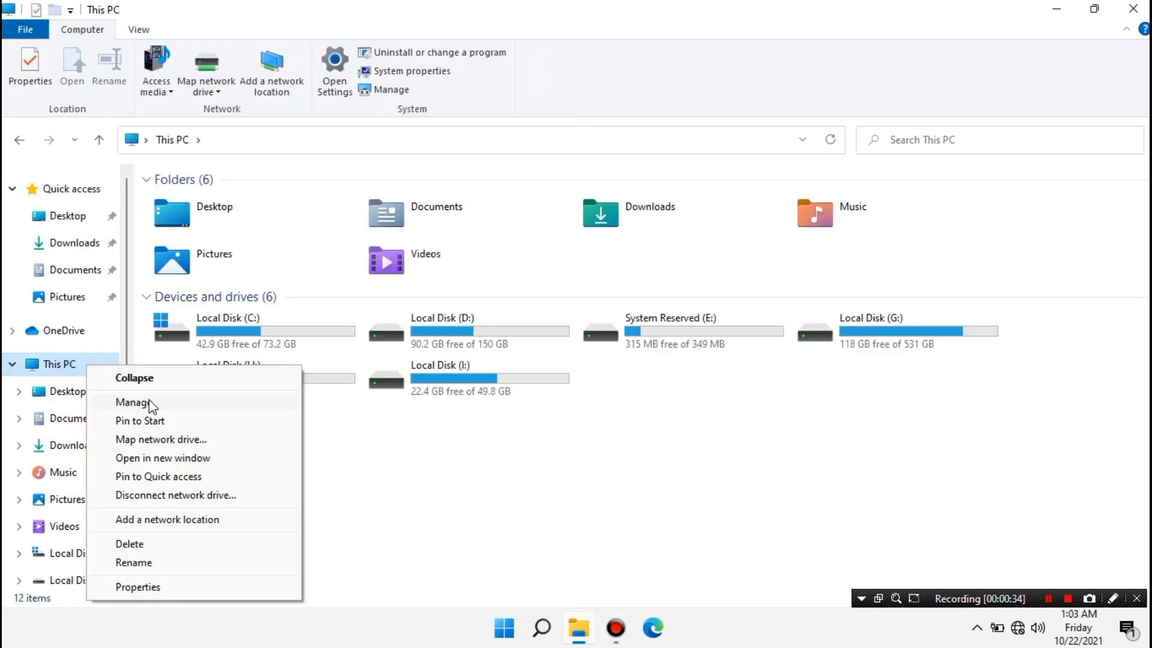
{"action": "left_click", "coordinate": [242, 404]}
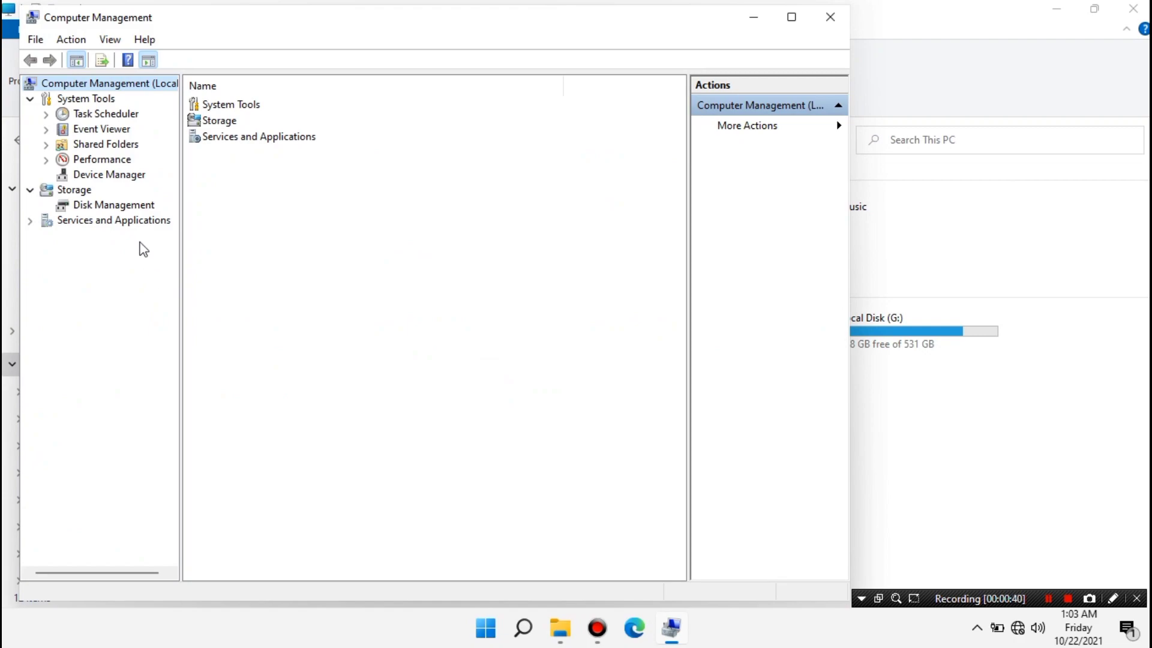
{"action": "left_click", "coordinate": [133, 179]}
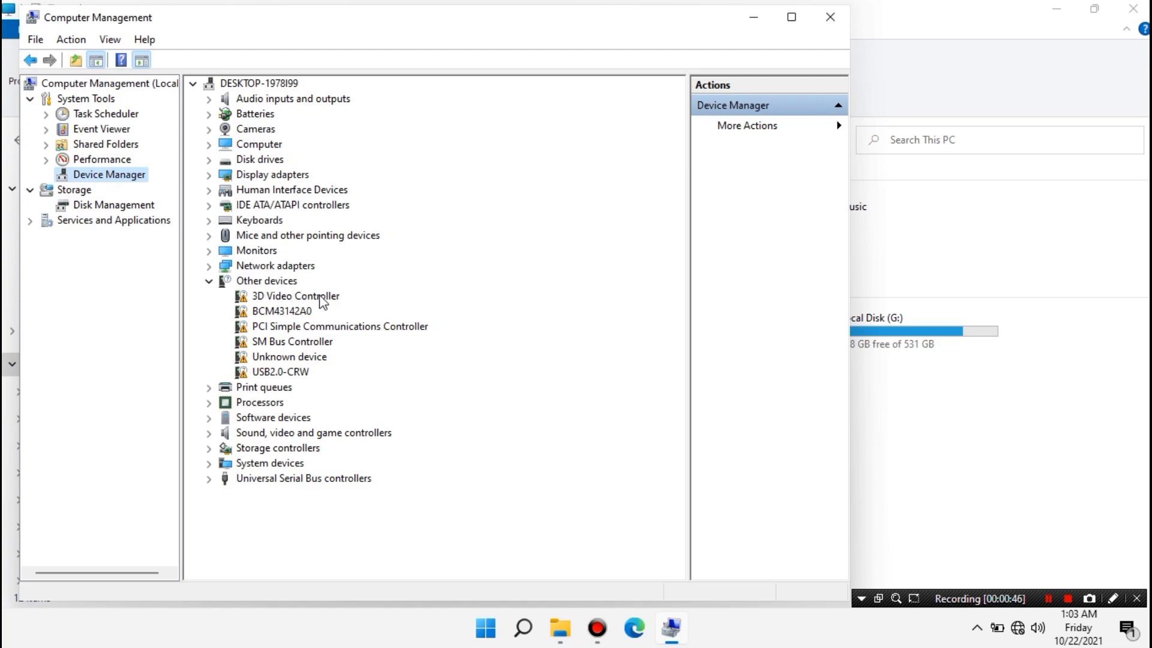
{"action": "key", "text": "Down"}
{"action": "key", "text": "Down"}
{"action": "key", "text": "Down"}
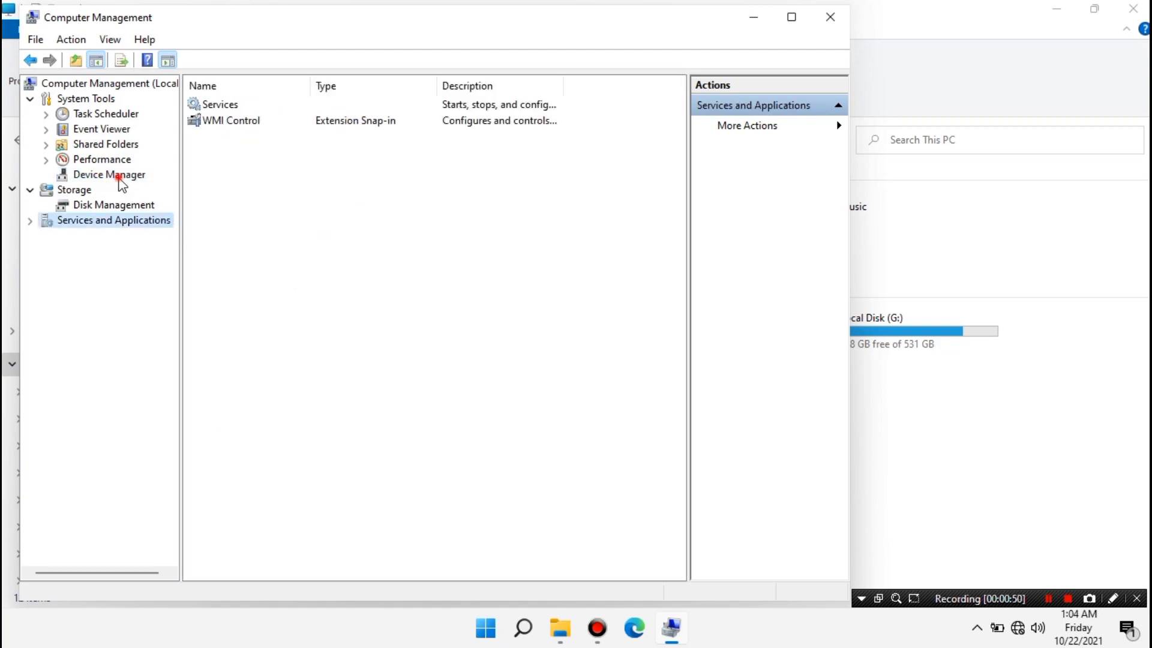
{"action": "left_click", "coordinate": [120, 178]}
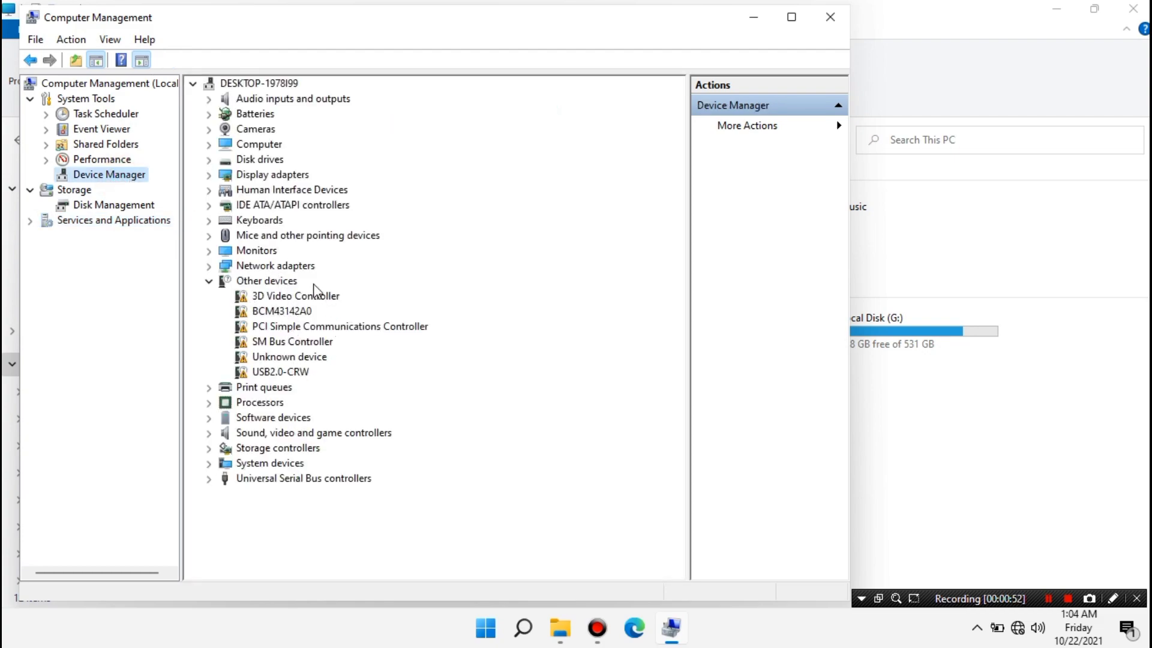
- Examine the devices listed under Other devices, from 3D Video Controller to USB2.0-CRW, for missing drivers
{"action": "left_click", "coordinate": [273, 300]}
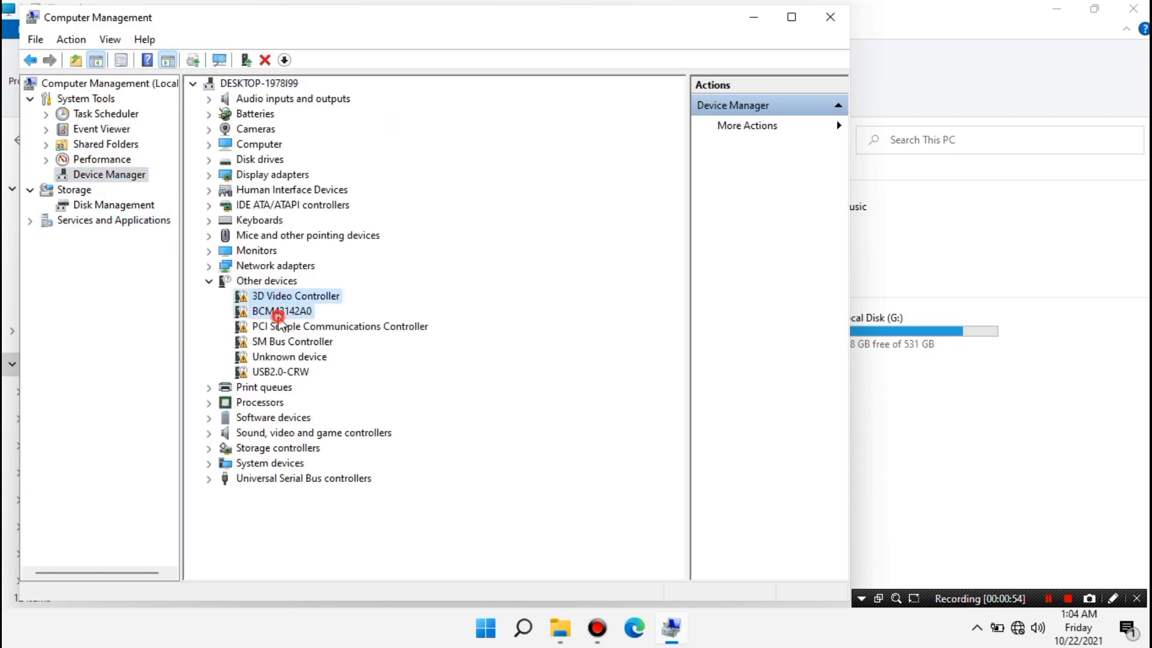
{"action": "left_click", "coordinate": [278, 313]}
{"action": "left_click", "coordinate": [279, 327]}
{"action": "left_click", "coordinate": [294, 341]}
{"action": "left_click", "coordinate": [297, 356]}
{"action": "left_click", "coordinate": [296, 371]}
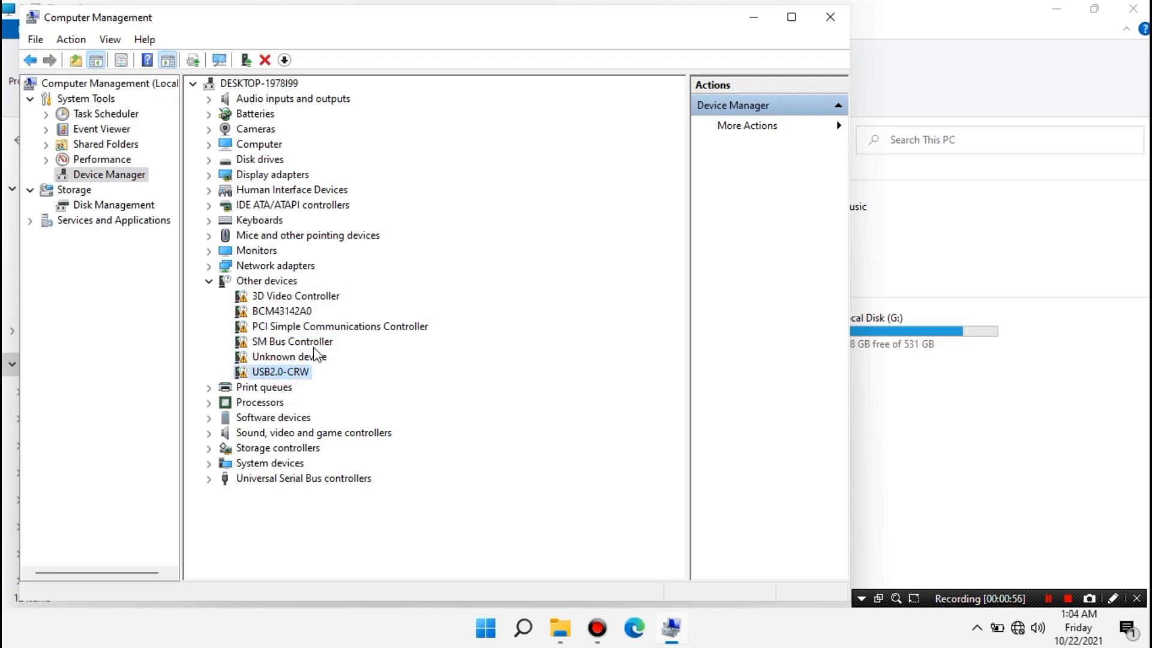
{"action": "left_click", "coordinate": [300, 327]}
{"action": "left_click", "coordinate": [280, 311]}
{"action": "left_click", "coordinate": [270, 297]}
{"action": "left_click", "coordinate": [276, 327]}
{"action": "left_click", "coordinate": [279, 341]}
{"action": "left_click", "coordinate": [281, 357]}
{"action": "left_click", "coordinate": [276, 372]}
{"action": "left_click", "coordinate": [270, 356]}
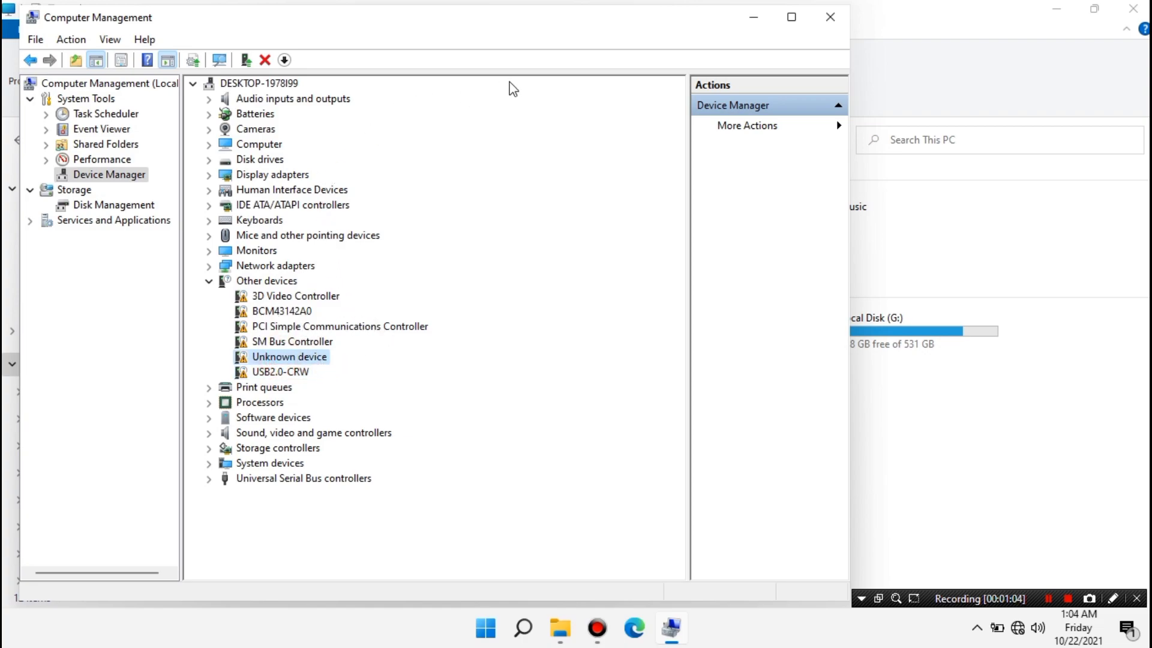
- Minimize the Computer Management window and close File Explorer to return to the desktop
{"action": "mouse_move", "coordinate": [774, 22]}
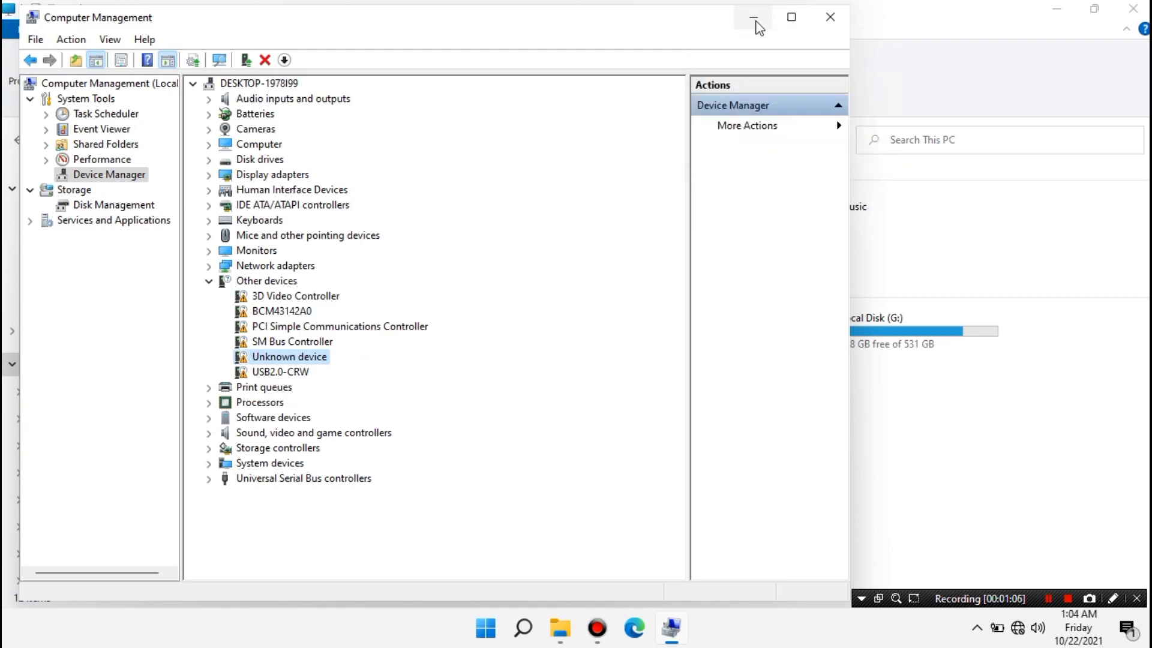
{"action": "left_click", "coordinate": [757, 26]}
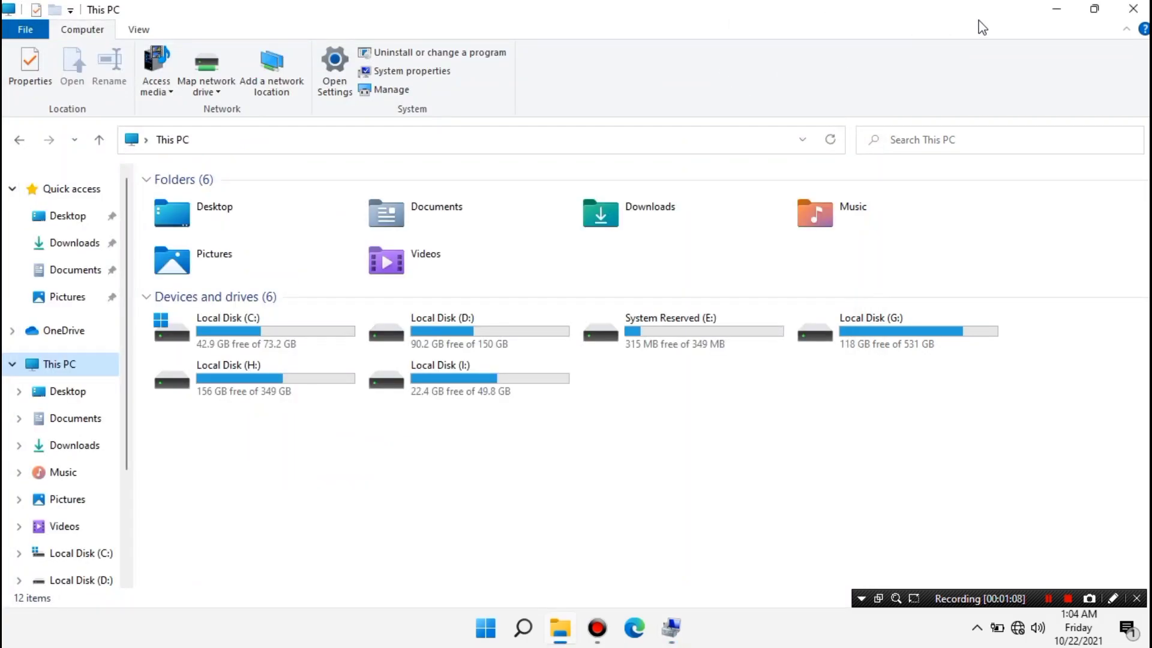
{"action": "left_click", "coordinate": [1133, 8]}
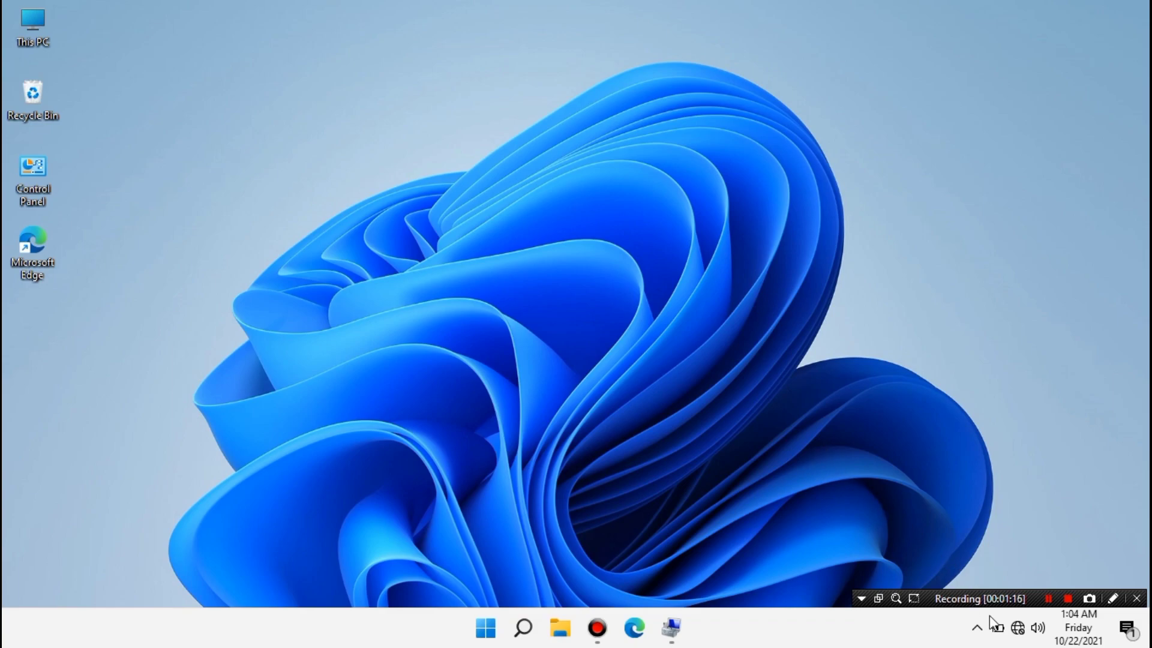
- Connect the computer to the Siwowedan Wi-Fi network and dismiss the network list
{"action": "left_click", "coordinate": [1016, 634]}
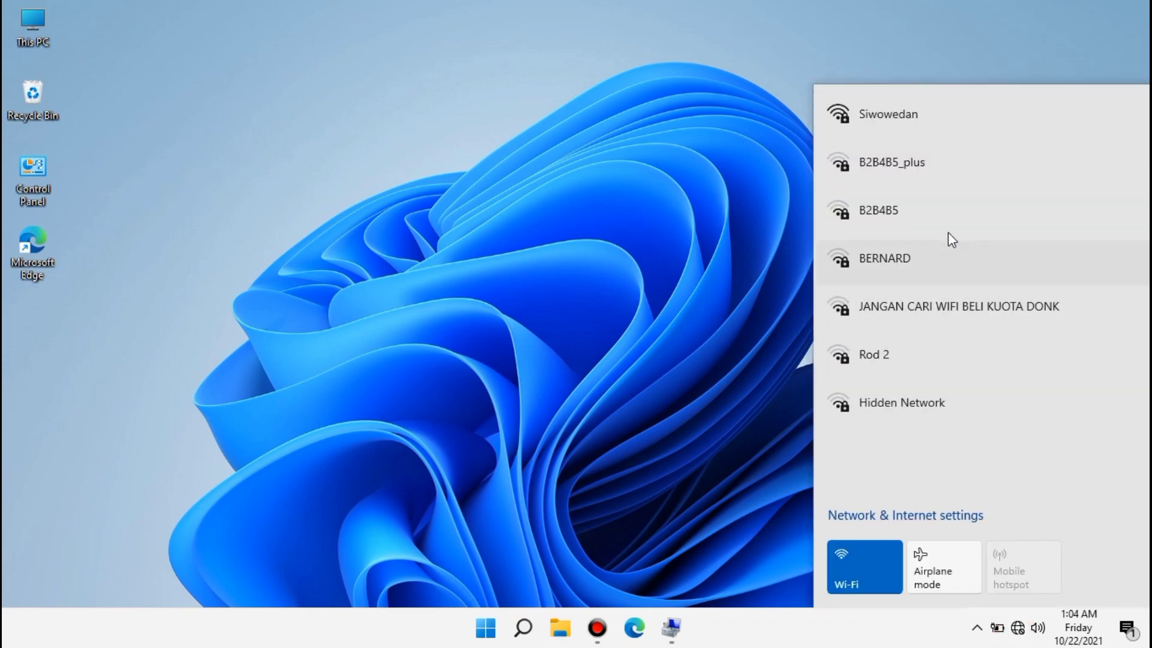
{"action": "left_click", "coordinate": [936, 131]}
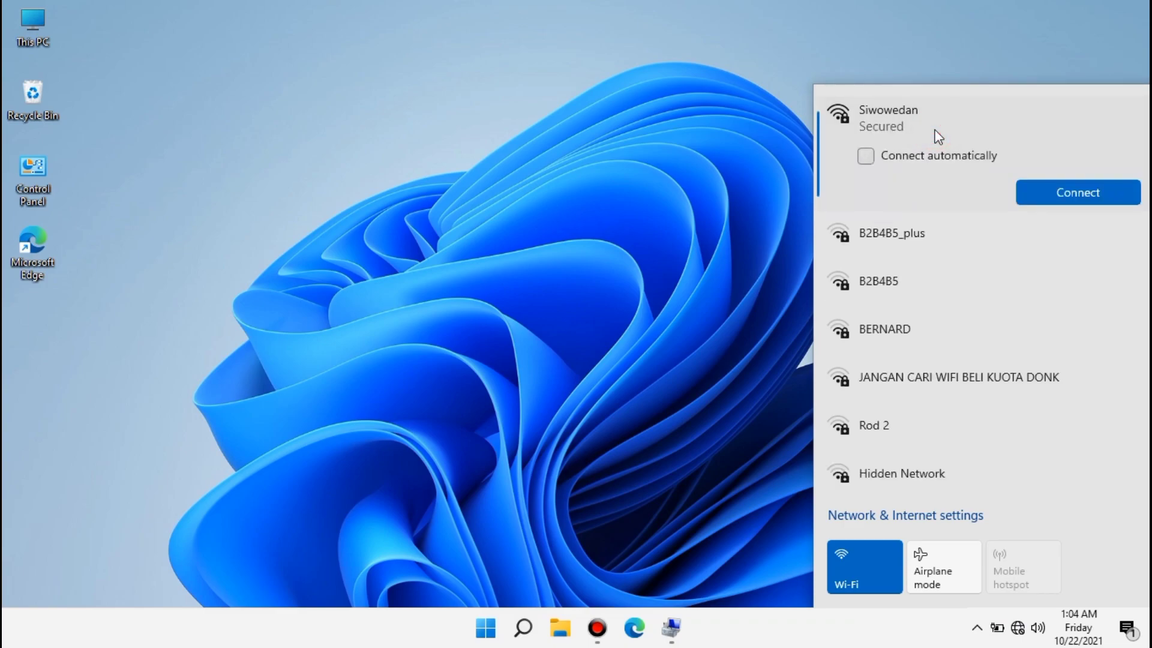
{"action": "left_click", "coordinate": [1062, 183]}
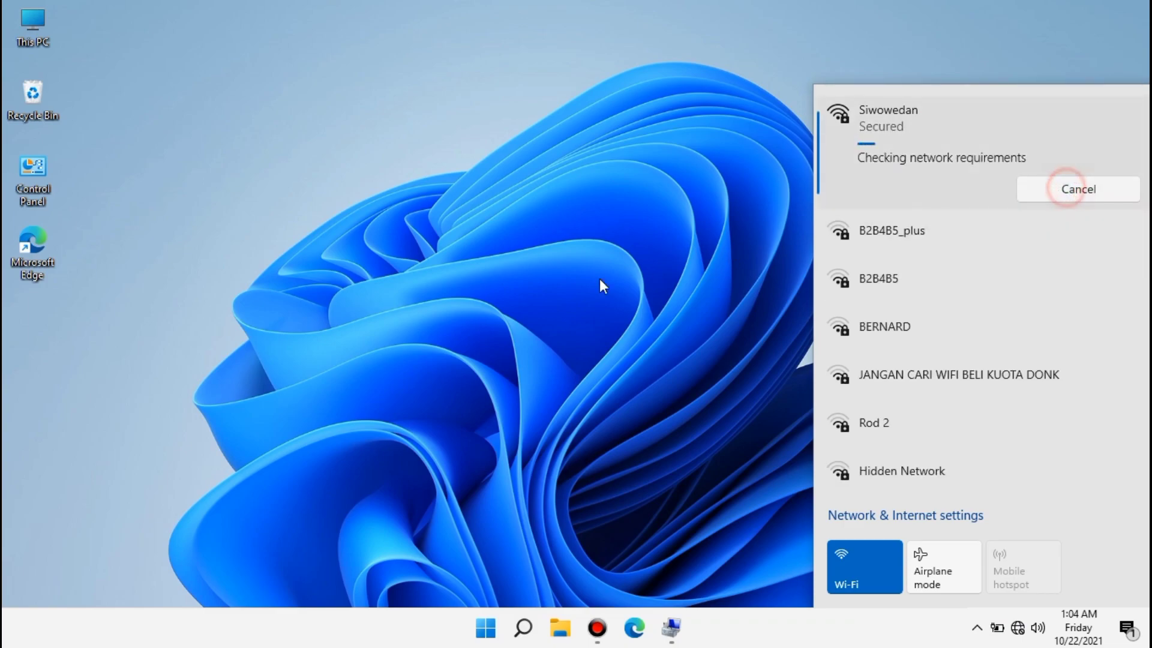
{"action": "left_click", "coordinate": [590, 341]}
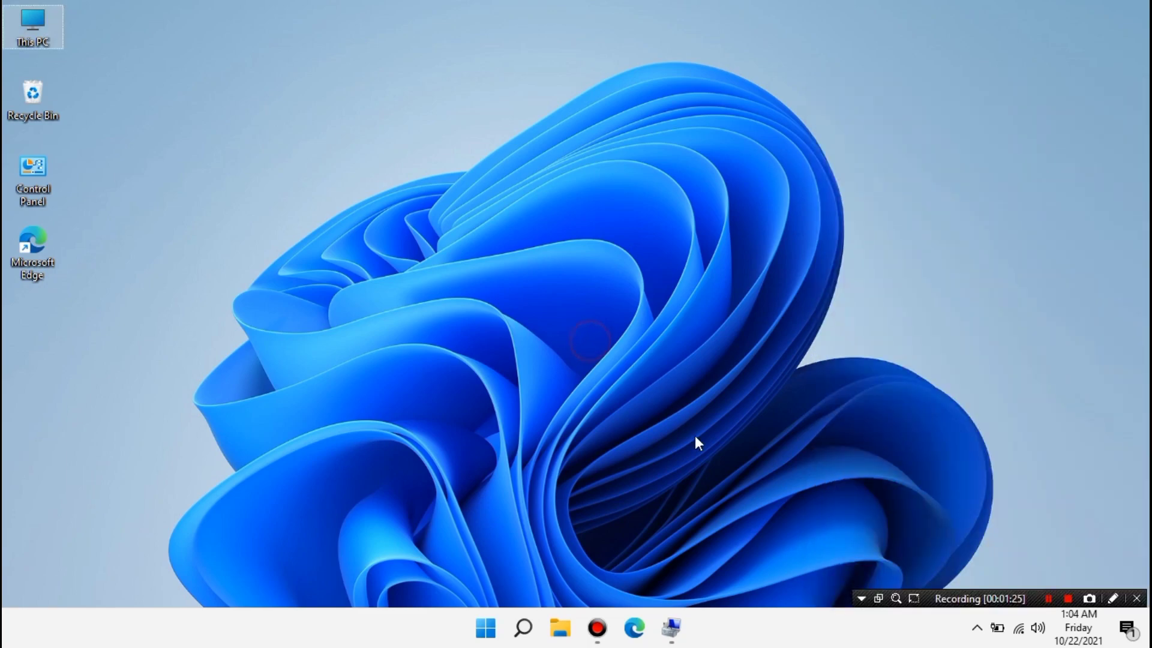
- Launch Microsoft Edge and get through its first-run setup, keeping the Inspirational new tab page layout
{"action": "left_click", "coordinate": [634, 628]}
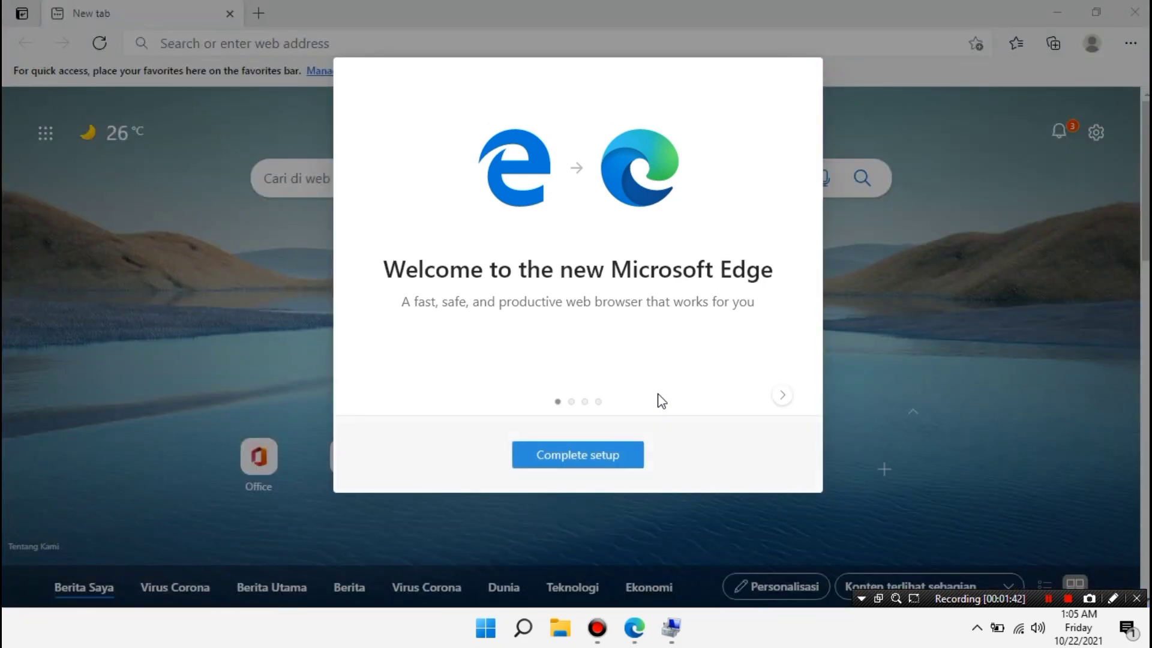
{"action": "left_click", "coordinate": [612, 458]}
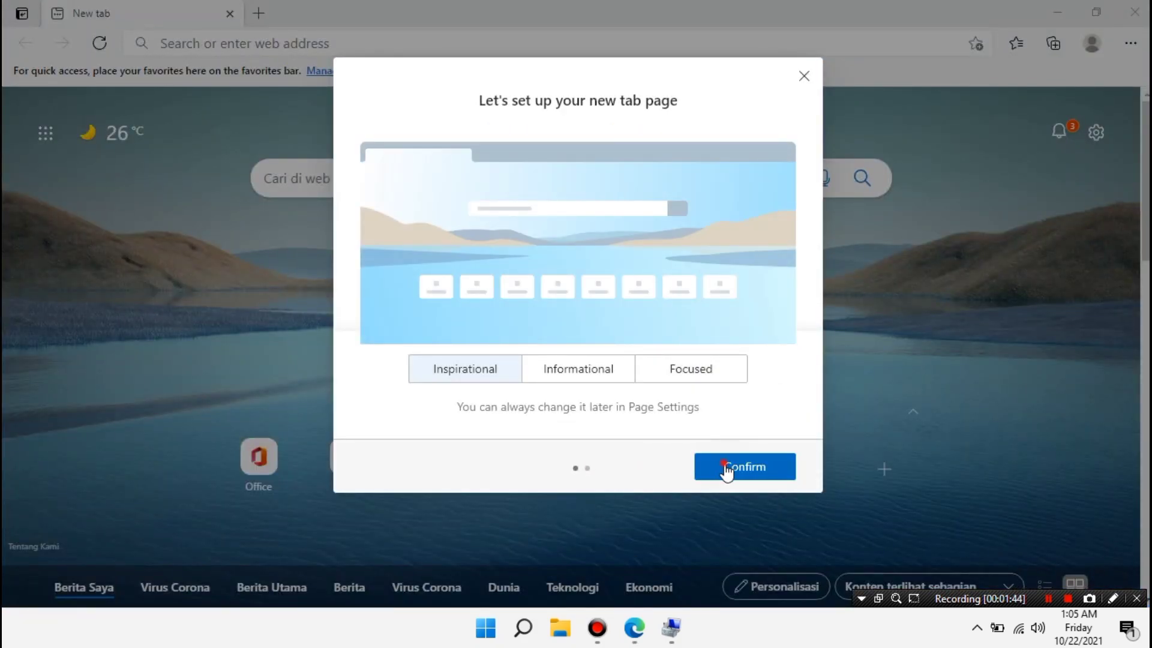
{"action": "left_click", "coordinate": [735, 468]}
{"action": "left_click", "coordinate": [804, 76]}
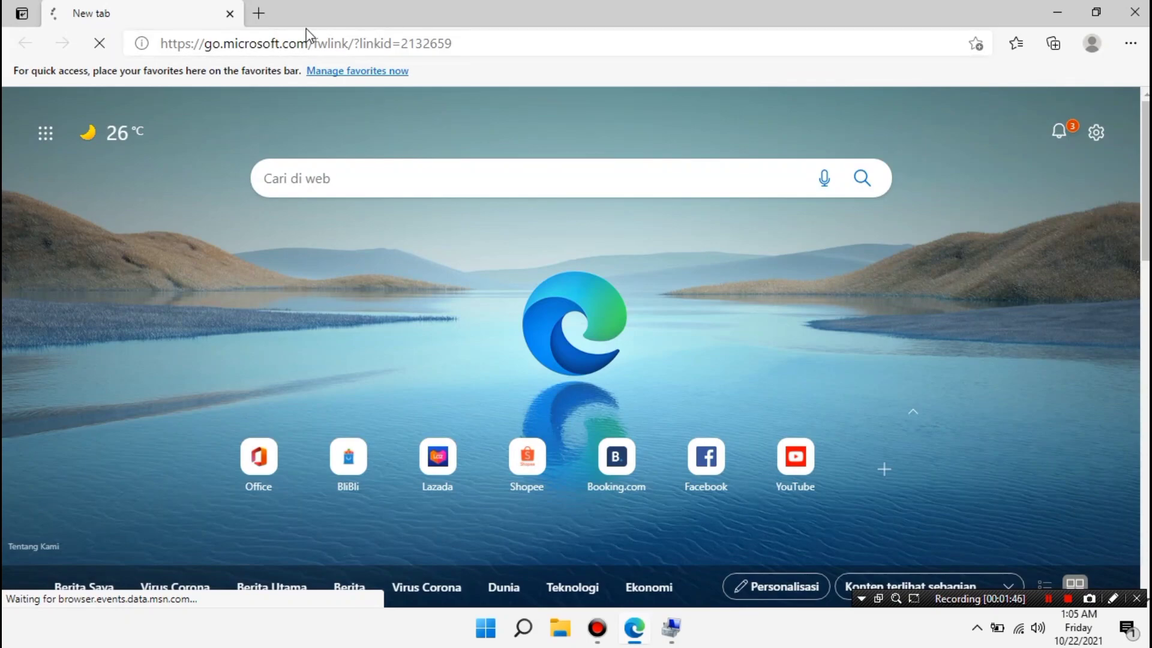
- Replace the initial browser tab with a fresh one, ready for a web search
{"action": "left_click", "coordinate": [259, 13]}
{"action": "left_click", "coordinate": [231, 14]}
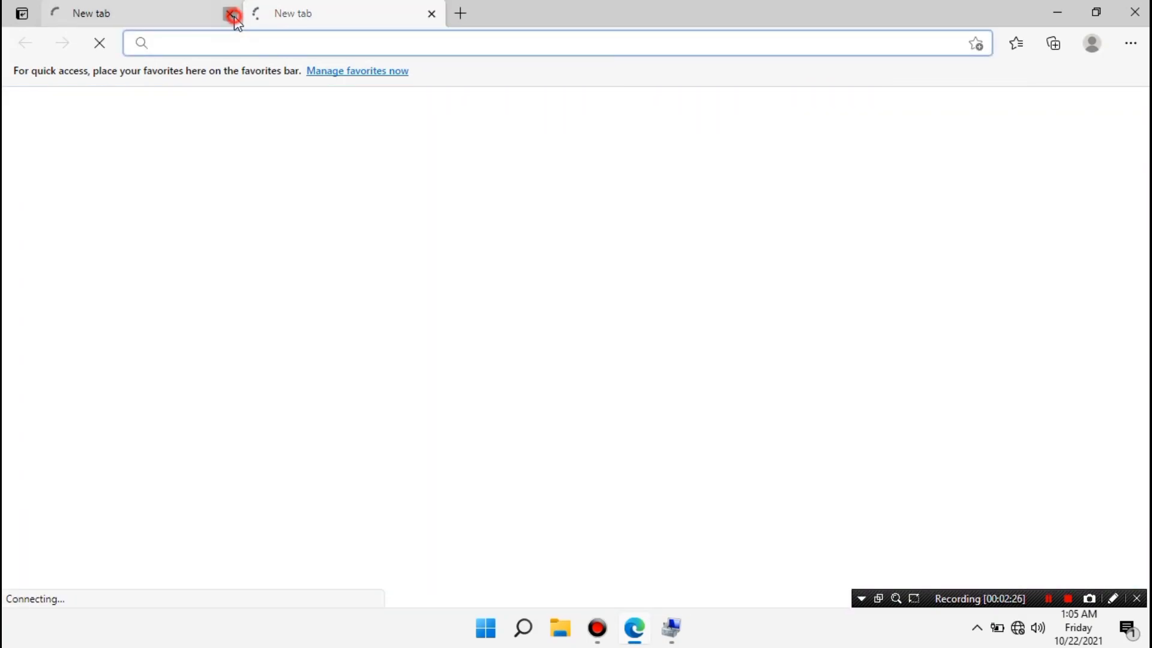
{"action": "left_click", "coordinate": [220, 41]}
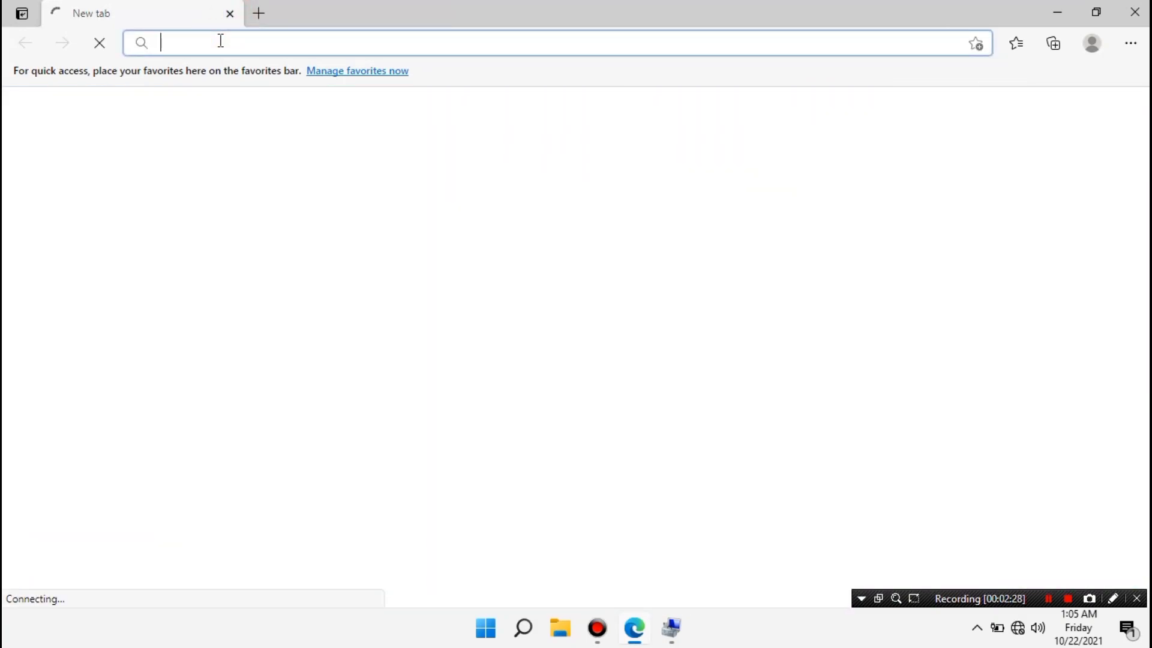
{"action": "type", "text": "downl"}
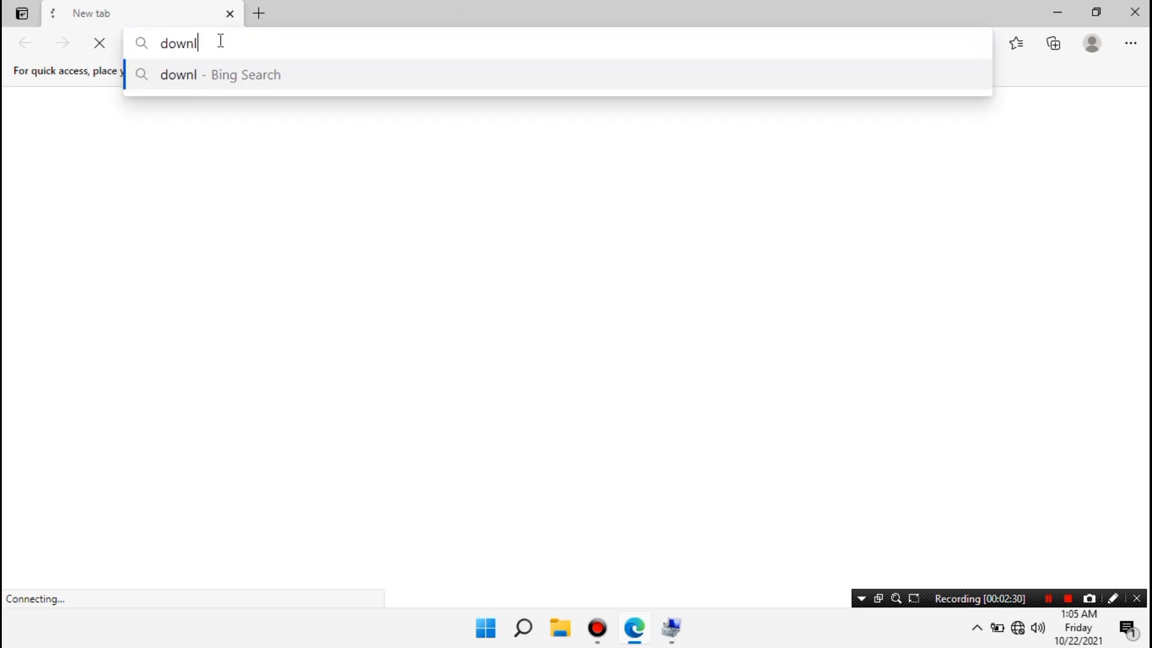
{"action": "type", "text": "oad dri"}
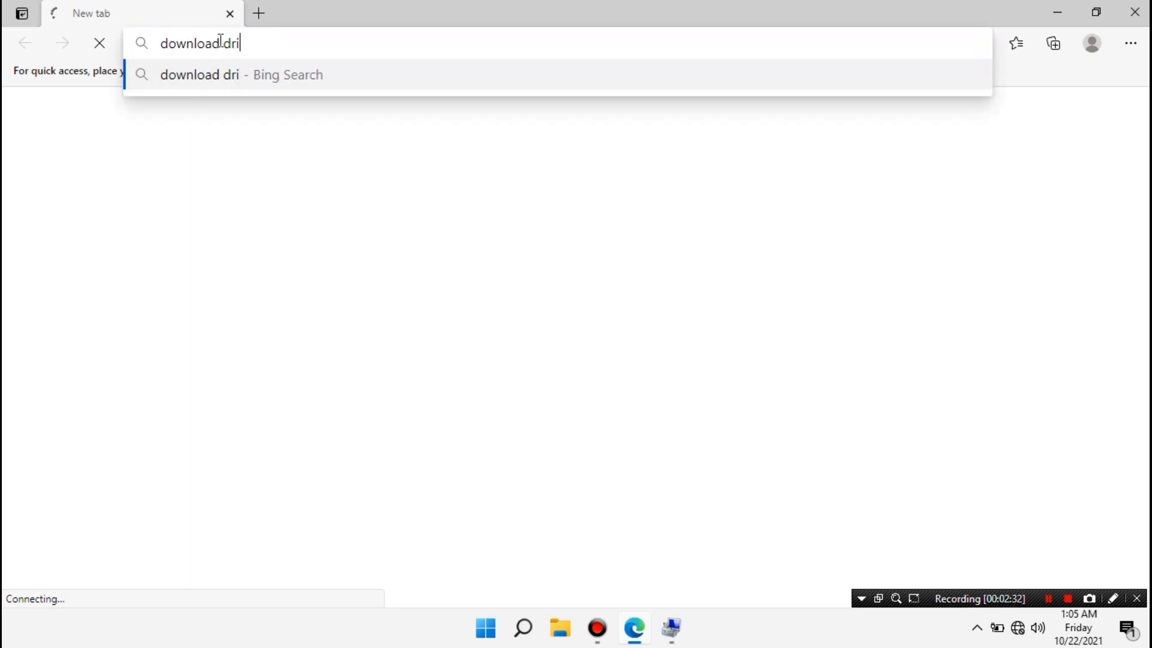
{"action": "key", "text": "BackSpace"}
{"action": "key", "text": "BackSpace"}
{"action": "key", "text": "BackSpace"}
{"action": "key", "text": "BackSpace"}
{"action": "key", "text": "BackSpace"}
{"action": "key", "text": "BackSpace"}
{"action": "key", "text": "BackSpace"}
{"action": "key", "text": "BackSpace"}
{"action": "key", "text": "BackSpace"}
{"action": "key", "text": "BackSpace"}
{"action": "key", "text": "BackSpace"}
{"action": "key", "text": "BackSpace"}
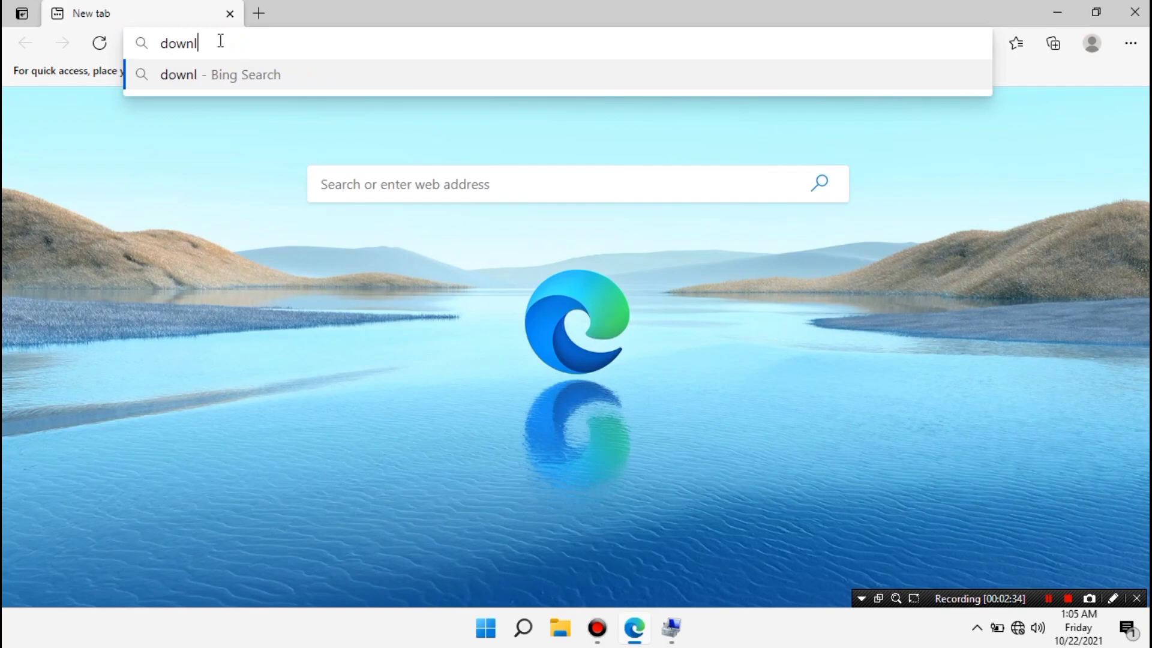
- Try to search the web for "3dp chip lite"
{"action": "type", "text": "3"}
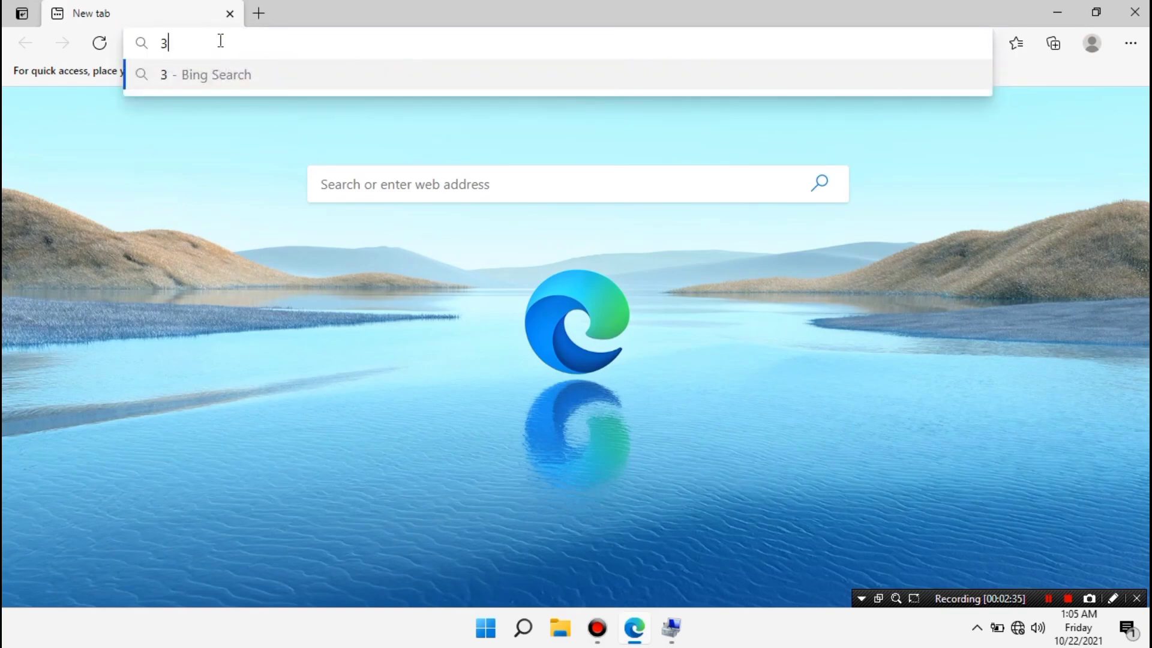
{"action": "type", "text": "dp ch"}
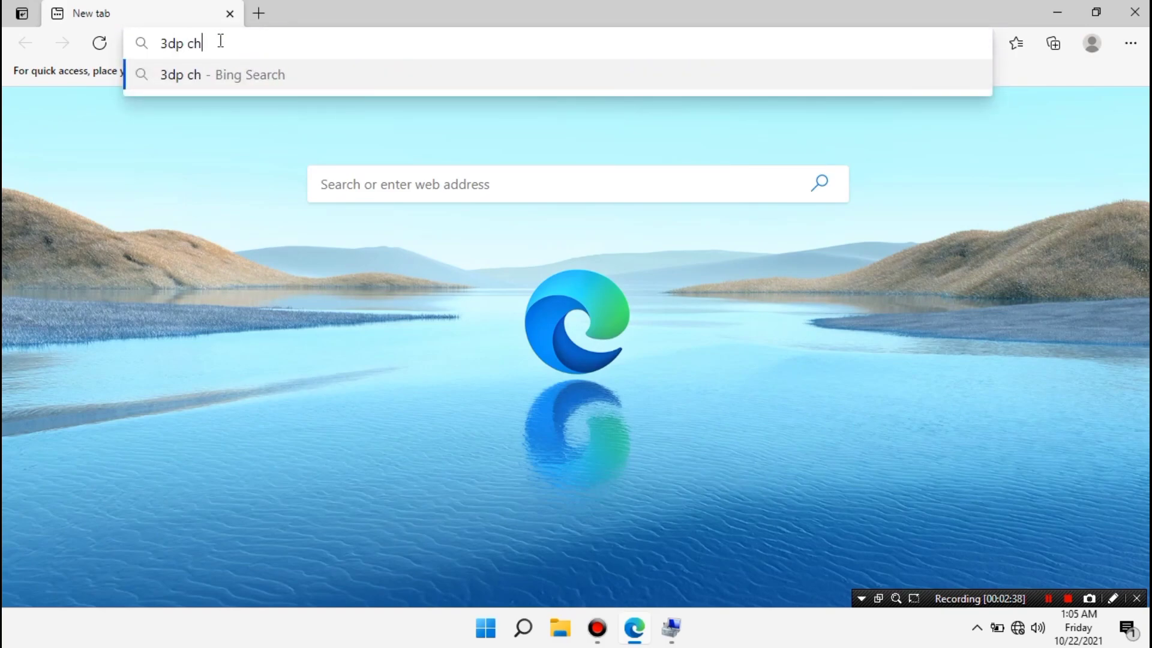
{"action": "type", "text": "ip lite"}
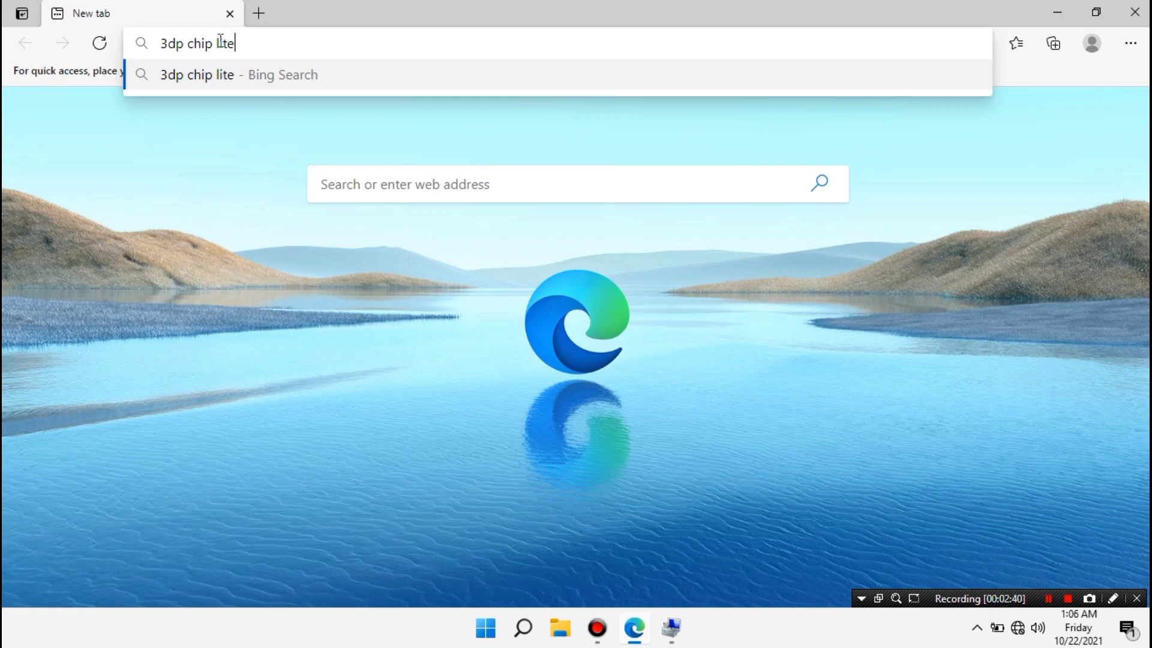
{"action": "key", "text": "Return"}
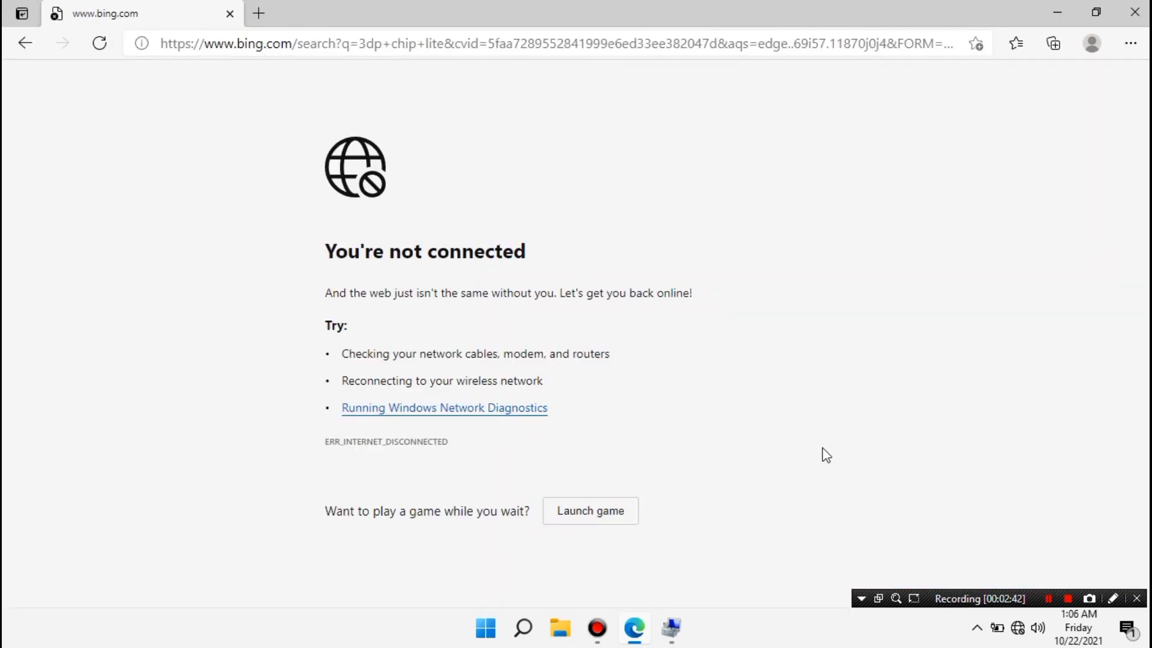
- Reconnect the computer to the Siwowedan Wi-Fi network
{"action": "left_click", "coordinate": [1017, 628]}
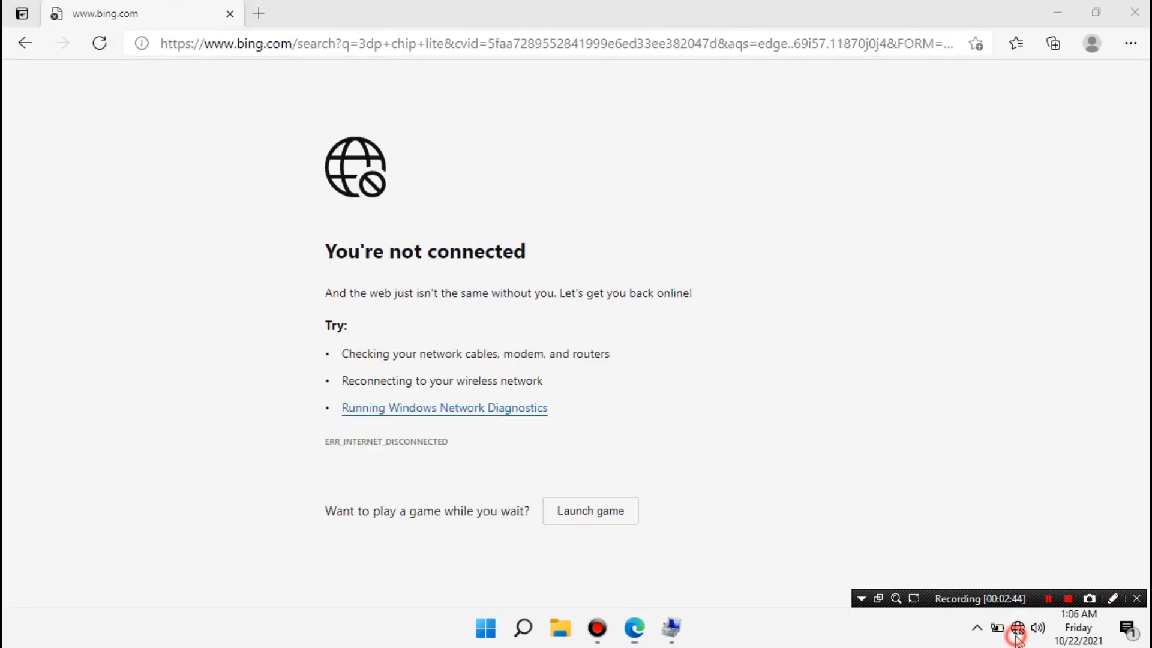
{"action": "left_click", "coordinate": [954, 128]}
{"action": "left_click", "coordinate": [1036, 192]}
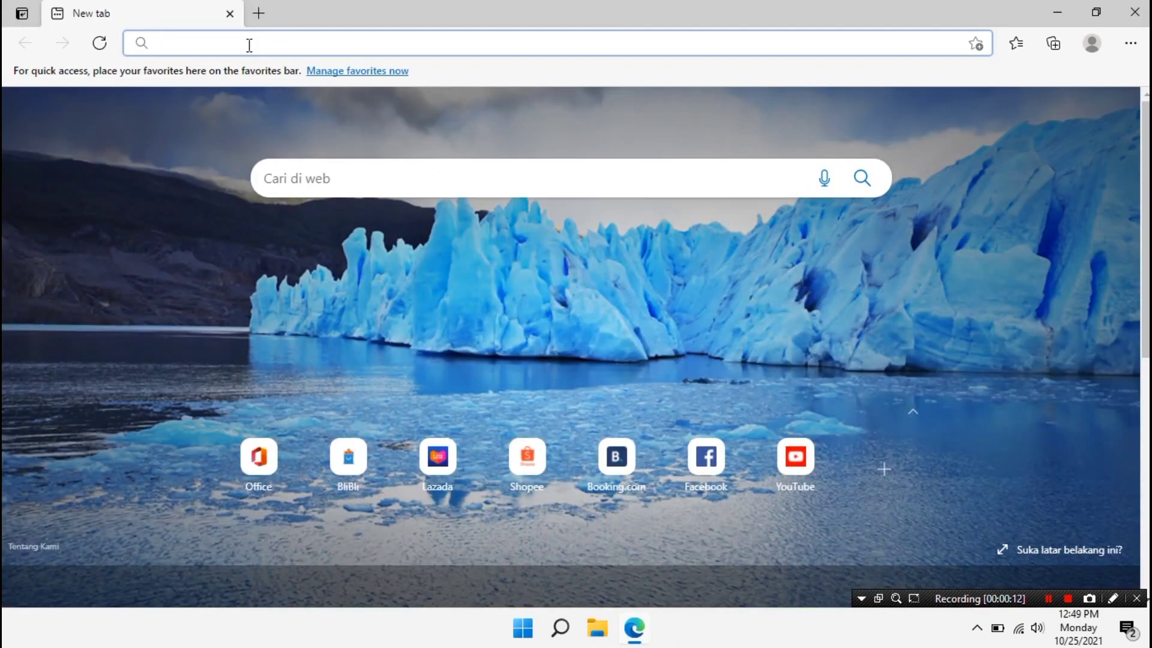
{"action": "left_click", "coordinate": [249, 45]}
{"action": "left_click", "coordinate": [258, 75]}
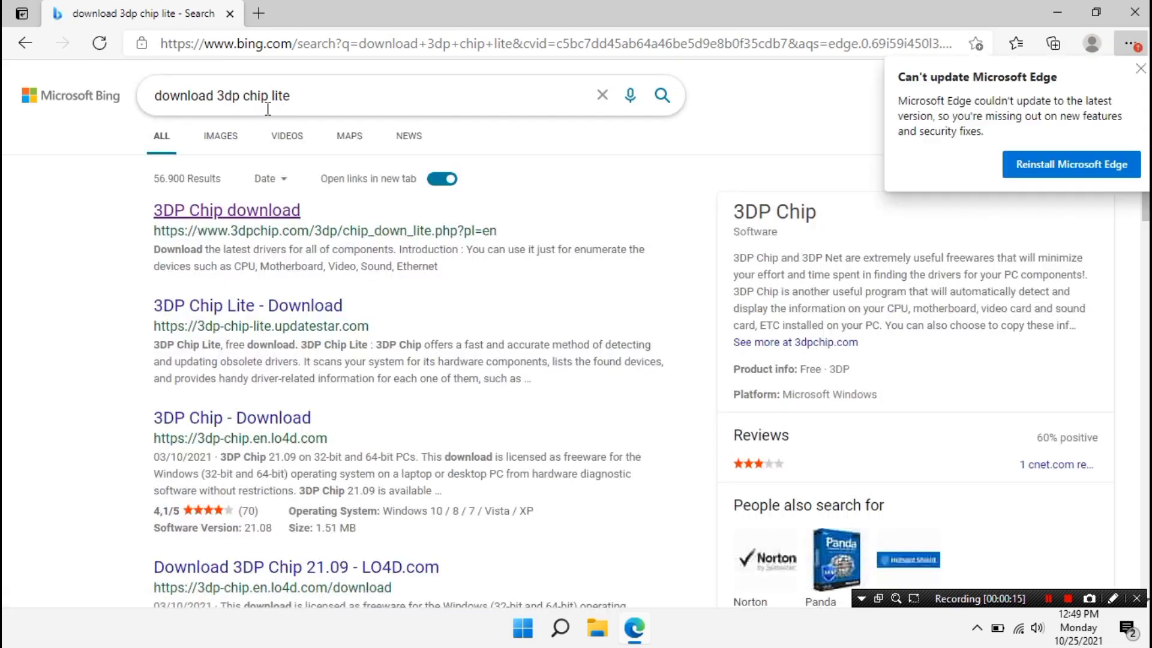
{"action": "left_click_drag", "start_coordinate": [154, 96], "coordinate": [297, 95]}
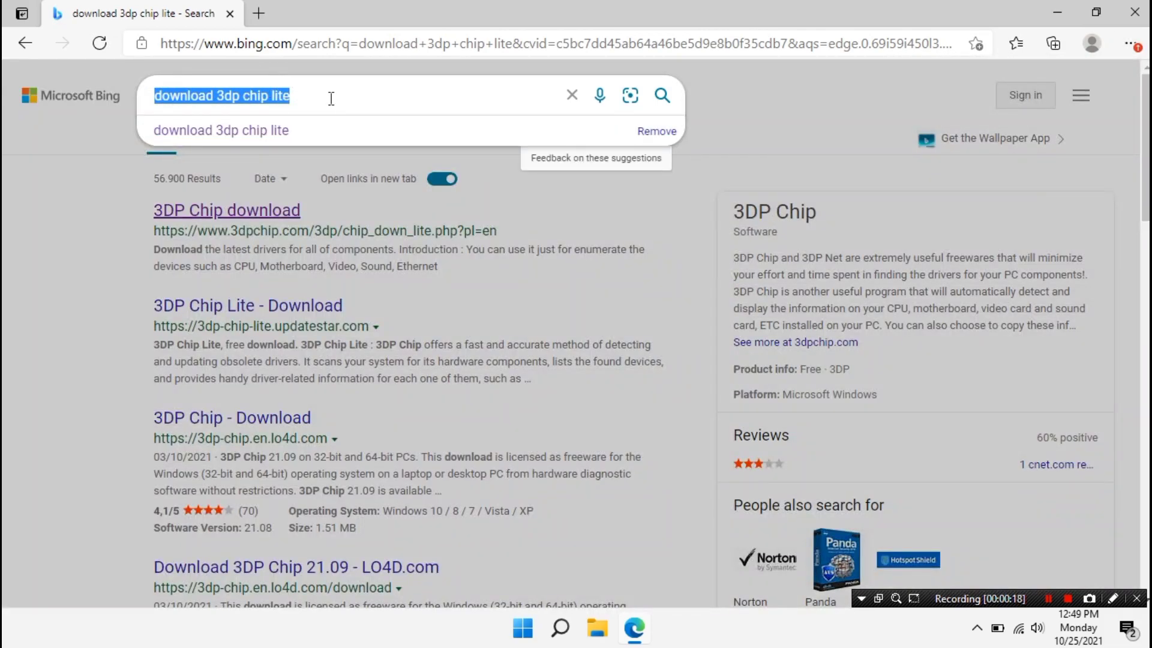
{"action": "left_click", "coordinate": [327, 91]}
{"action": "left_click", "coordinate": [250, 218]}
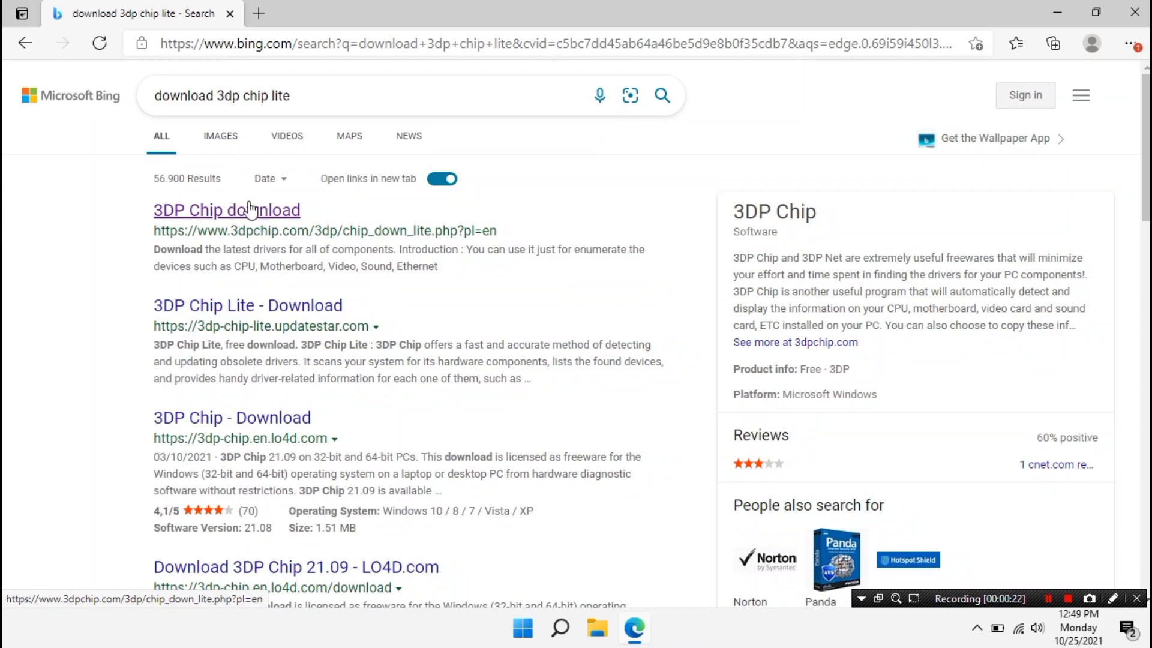
{"action": "left_click", "coordinate": [255, 210]}
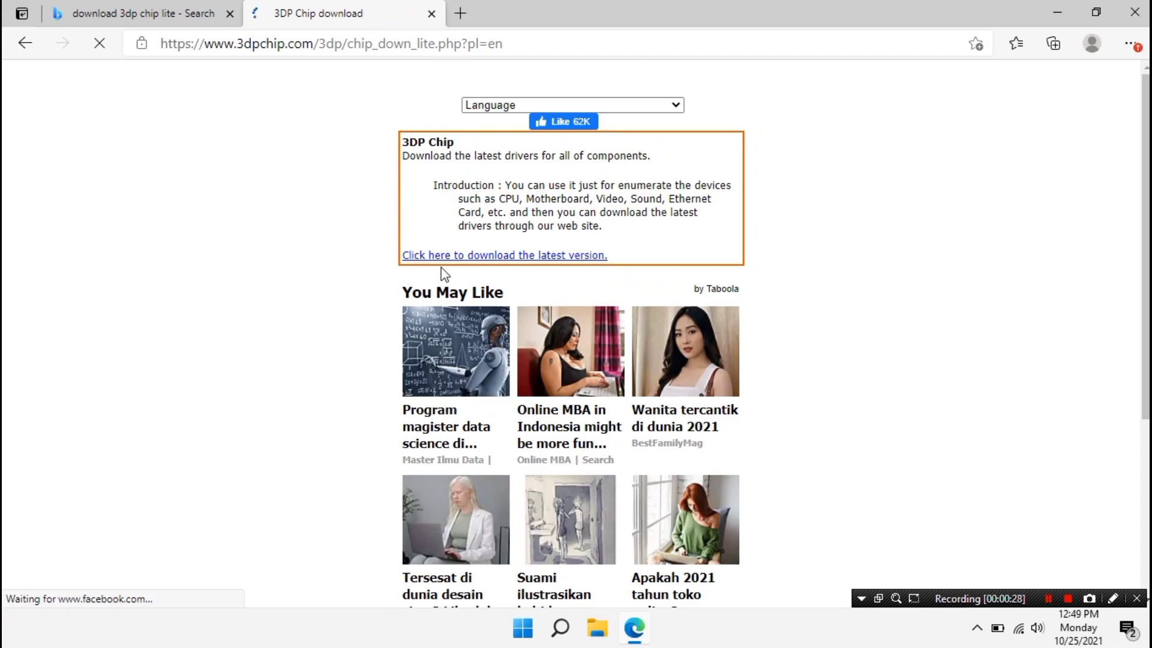
- Download the latest version of 3DP Chip from its download page and close the browser
{"action": "scroll", "coordinate": [492, 278], "scroll_direction": "down", "scroll_amount": 1}
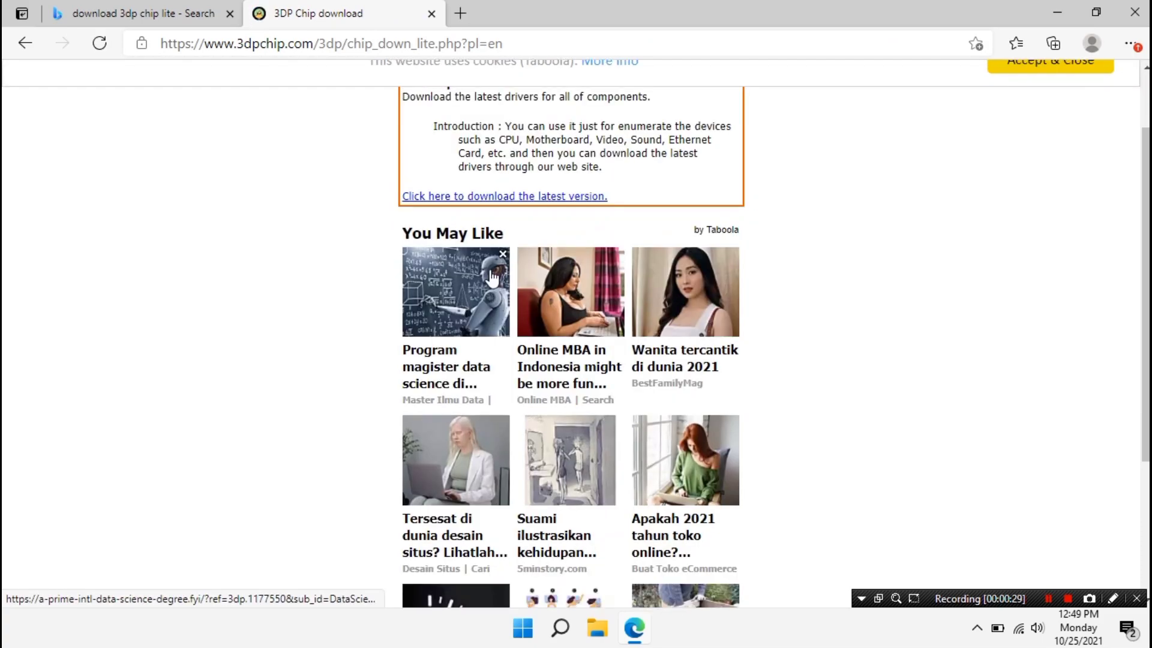
{"action": "scroll", "coordinate": [492, 277], "scroll_direction": "up", "scroll_amount": 1}
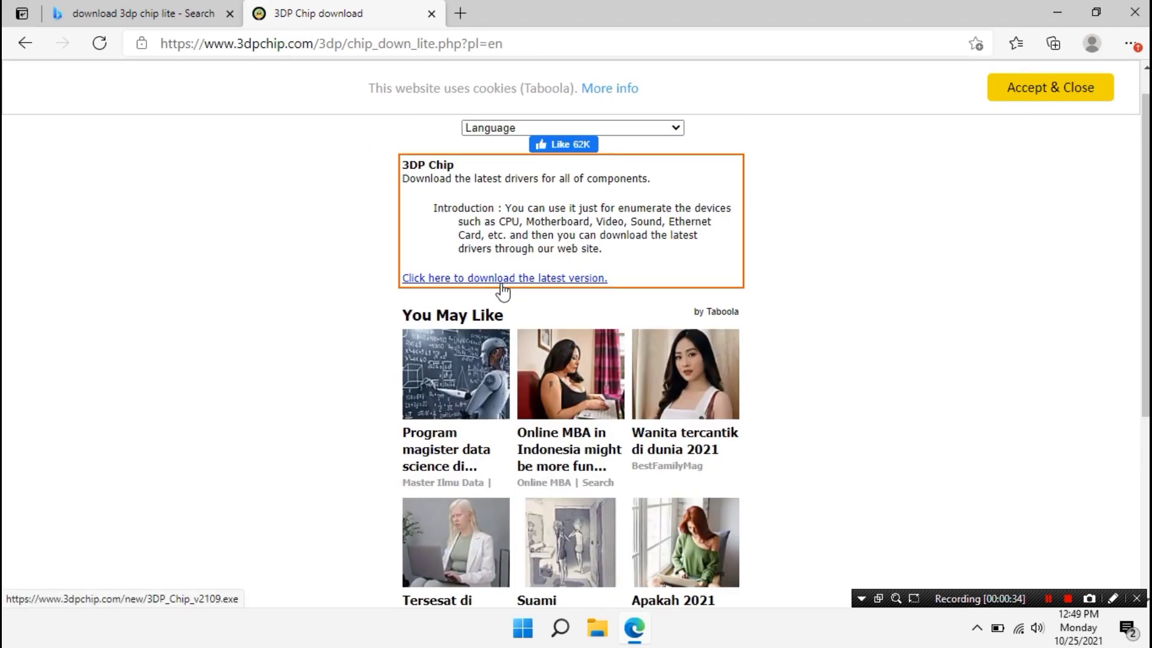
{"action": "left_click", "coordinate": [502, 282]}
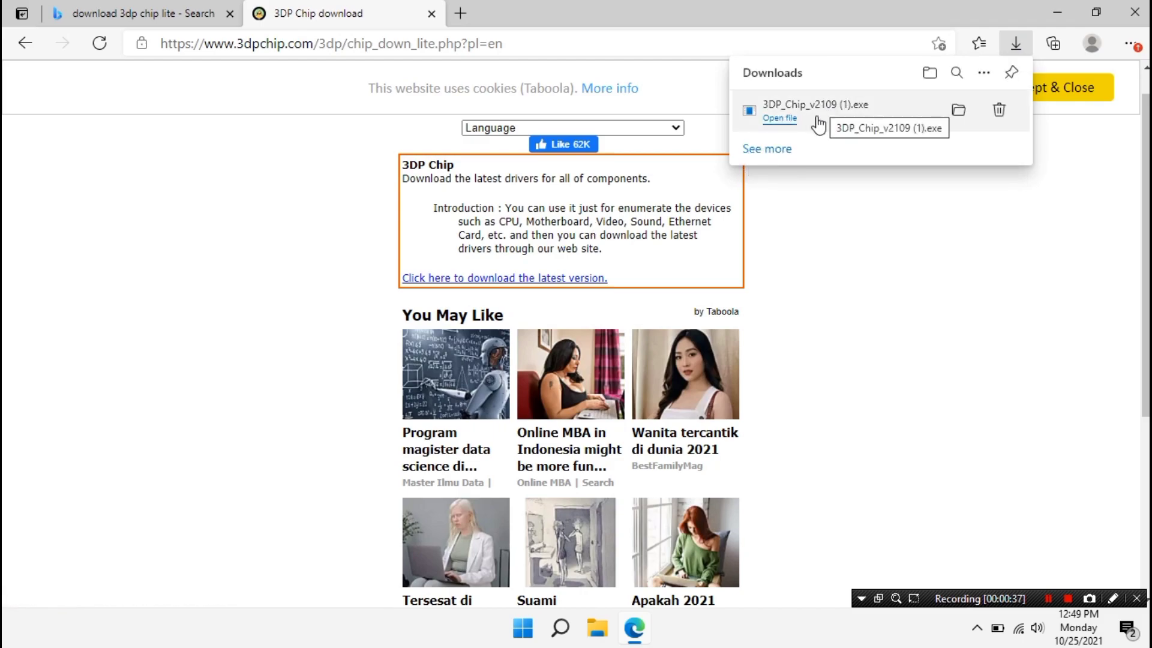
{"action": "left_click", "coordinate": [1134, 12]}
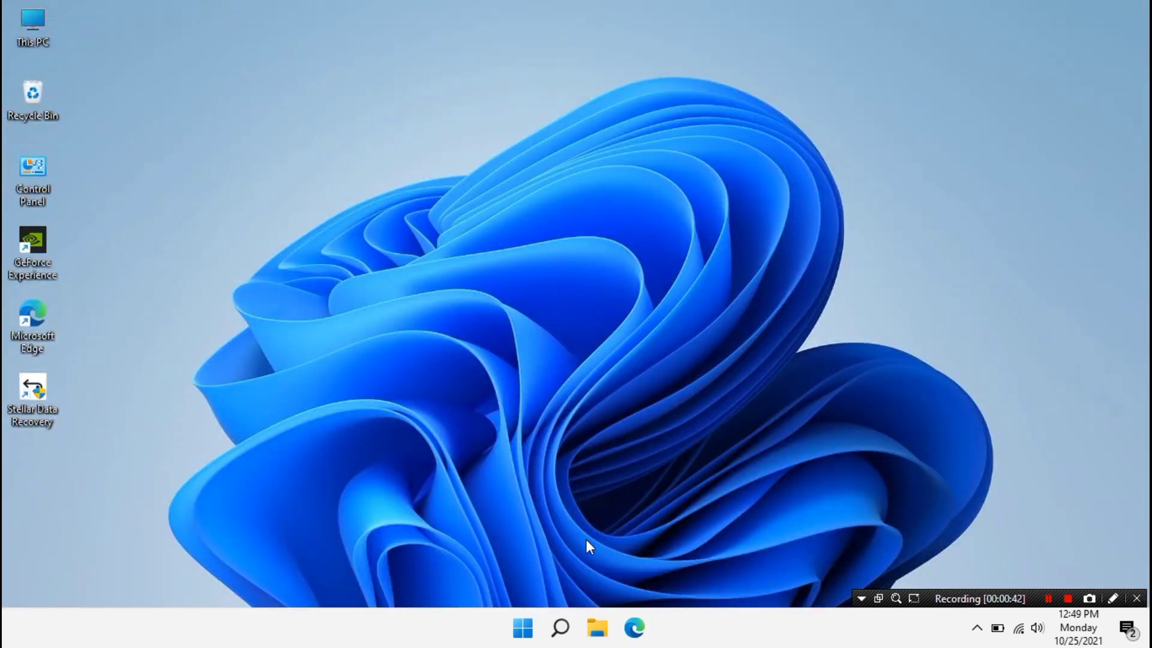
- Run 3DP_Chip_v2109 (1) from the Downloads folder and move its window slightly higher on the desktop
{"action": "left_click", "coordinate": [594, 638]}
{"action": "left_click", "coordinate": [99, 247]}
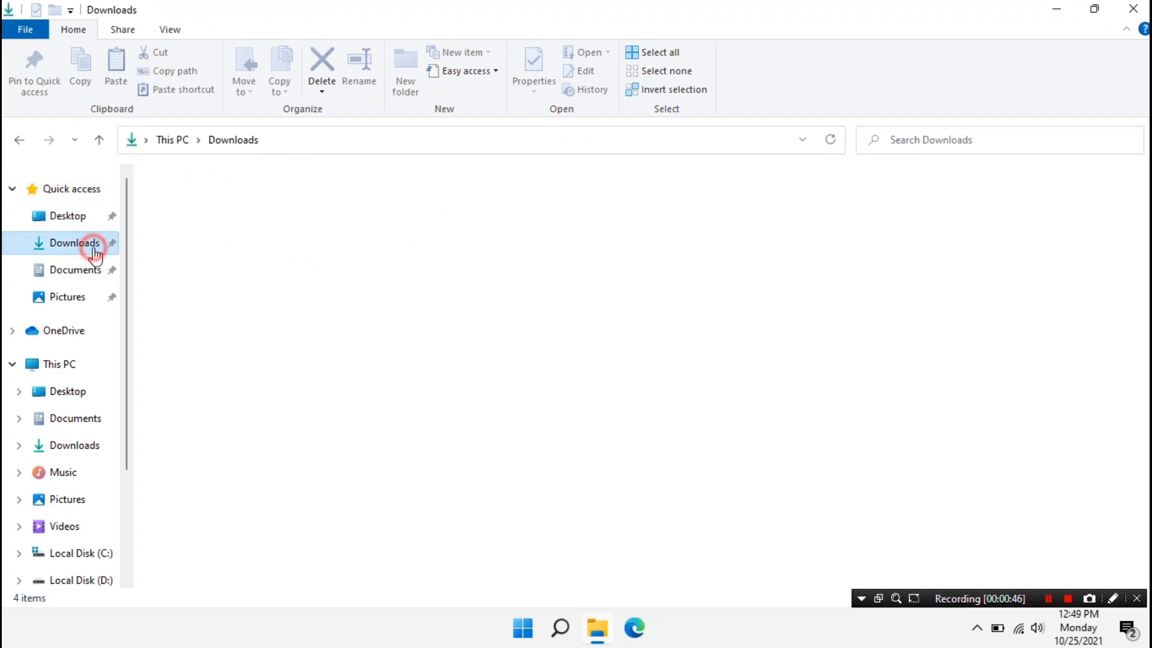
{"action": "left_click", "coordinate": [216, 225]}
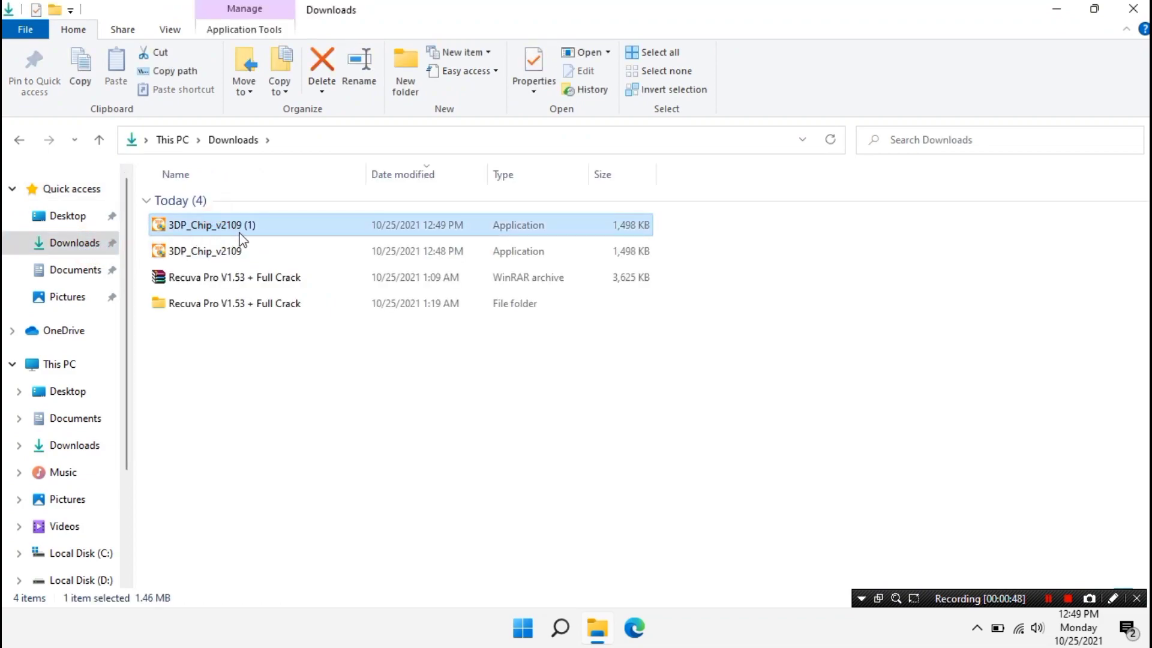
{"action": "double_click", "coordinate": [215, 227]}
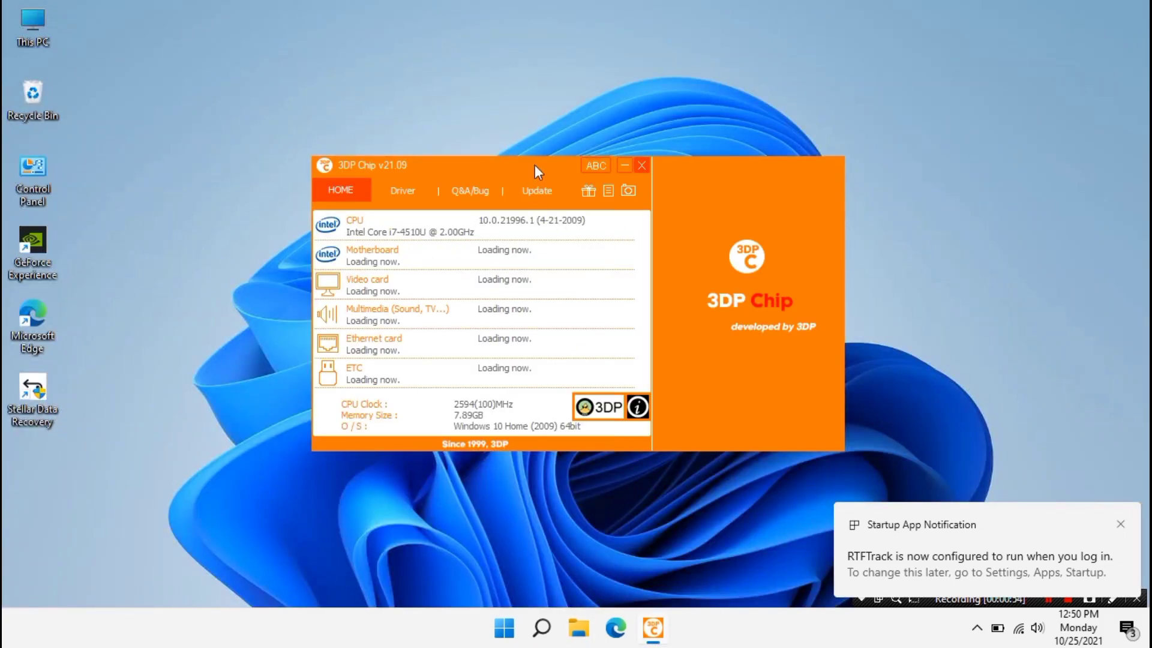
{"action": "left_click_drag", "start_coordinate": [534, 166], "coordinate": [520, 115]}
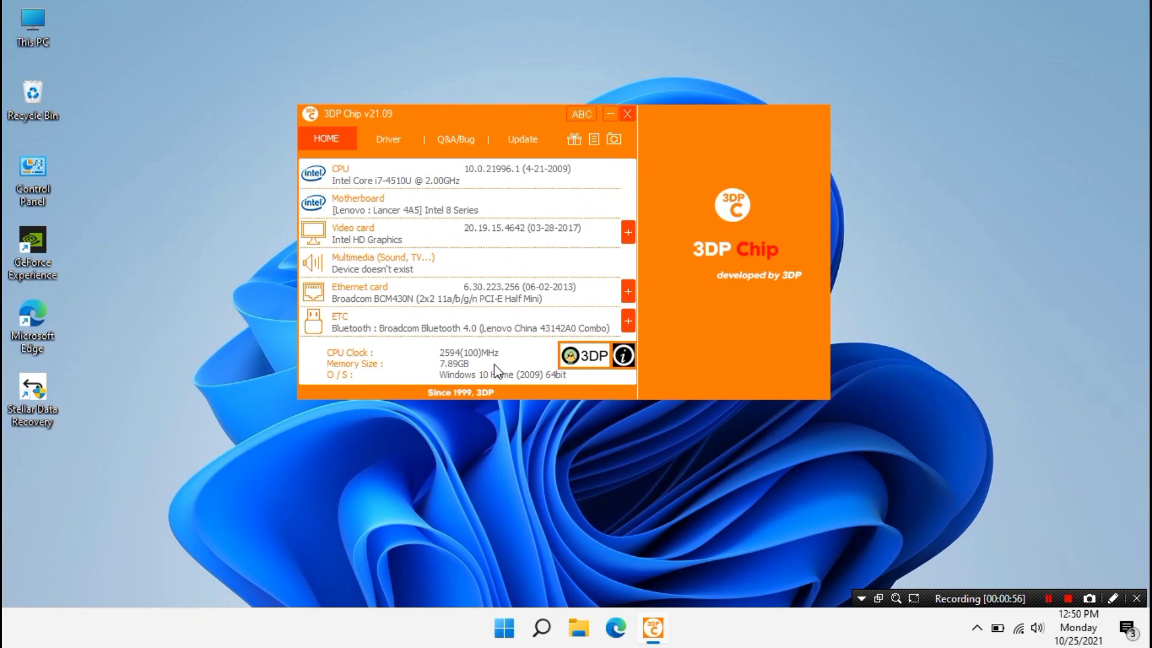
- Show the detected video cards in 3DP Chip and open the driver download page for Intel HD Graphics
{"action": "mouse_move", "coordinate": [560, 230]}
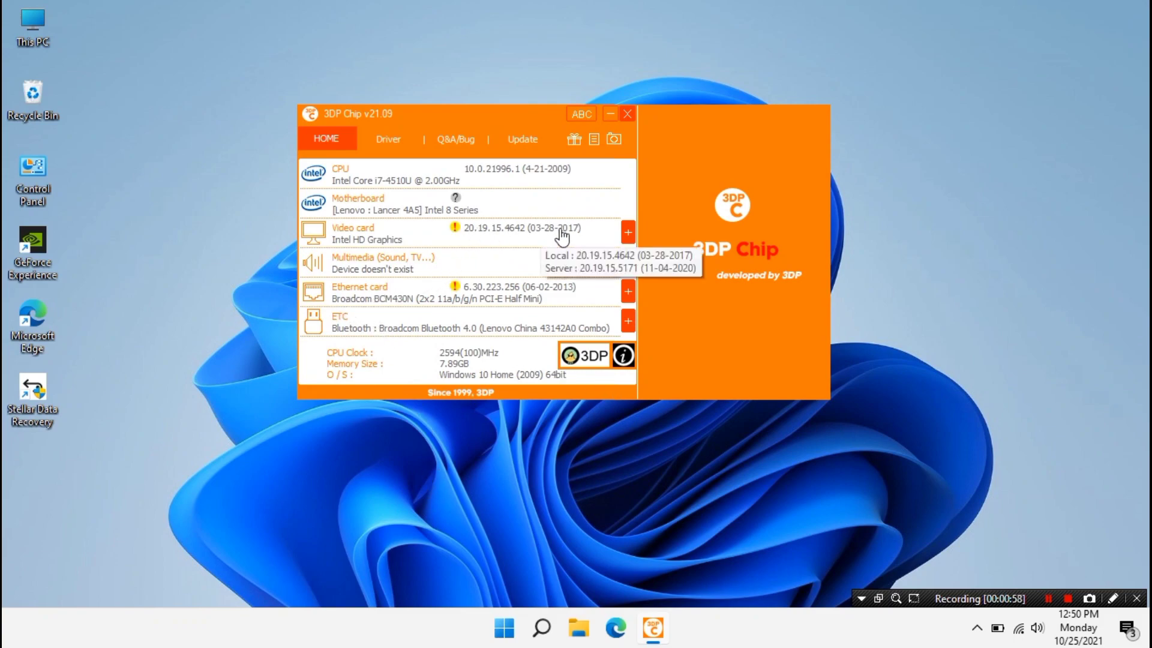
{"action": "left_click", "coordinate": [631, 236]}
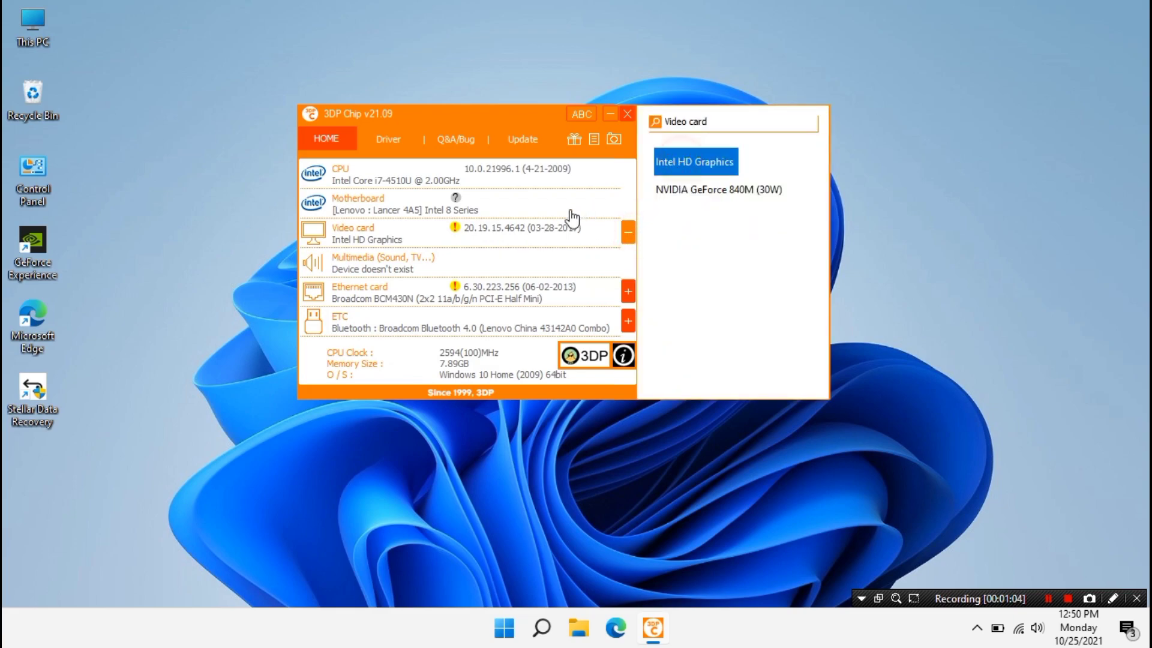
{"action": "left_click", "coordinate": [690, 191]}
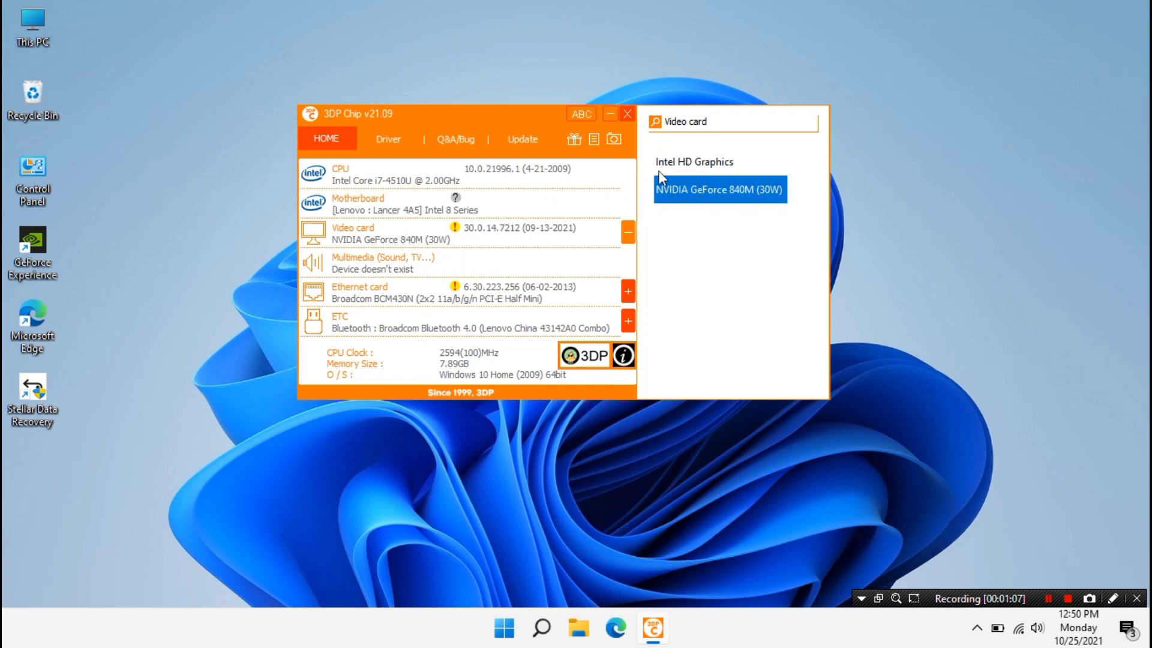
{"action": "left_click", "coordinate": [675, 163]}
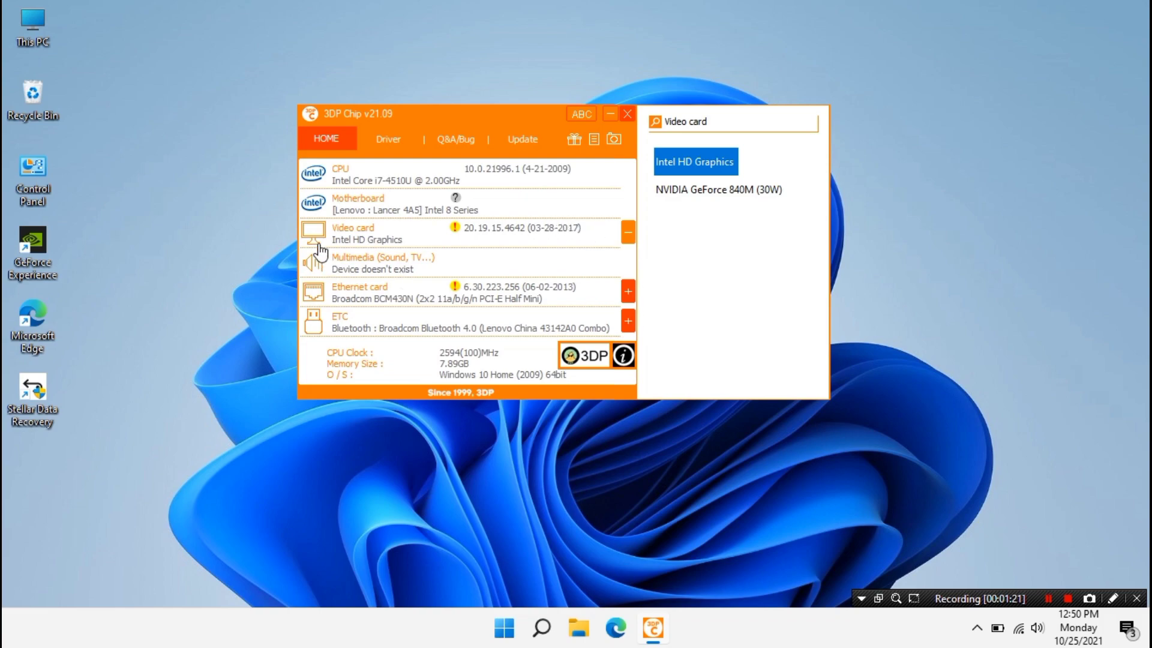
{"action": "left_click", "coordinate": [355, 238]}
{"action": "left_click", "coordinate": [355, 234]}
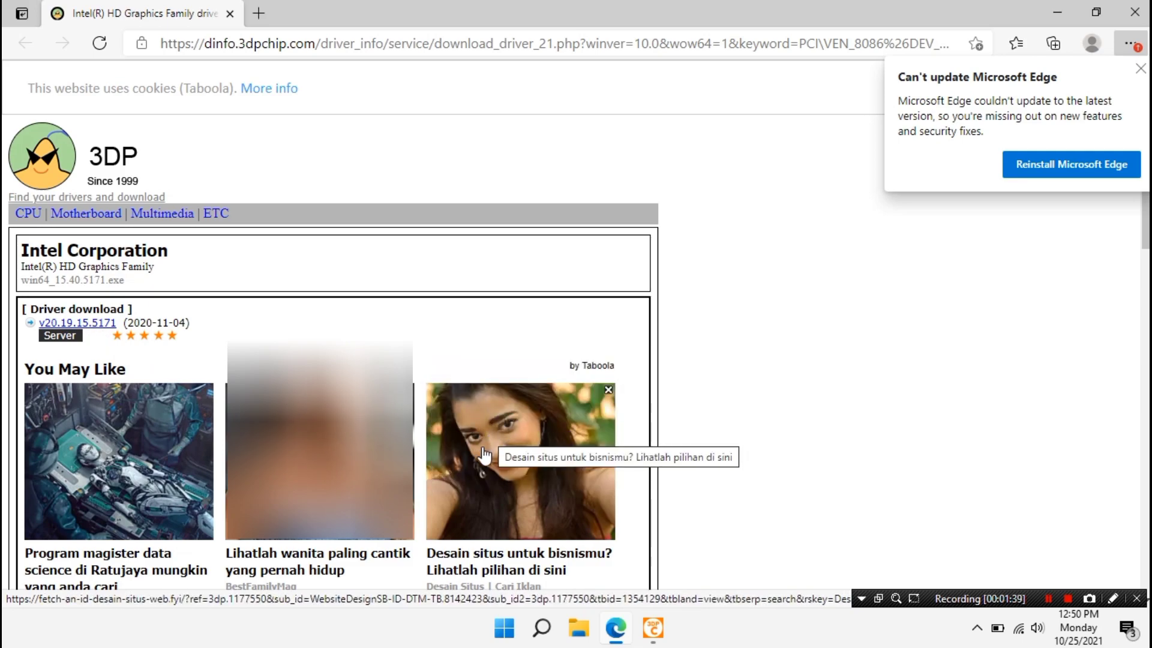
- Start downloading Intel graphics driver v20.19.15.5171, pause the download, and minimize the browser to return to 3DP Chip
{"action": "left_click", "coordinate": [92, 324]}
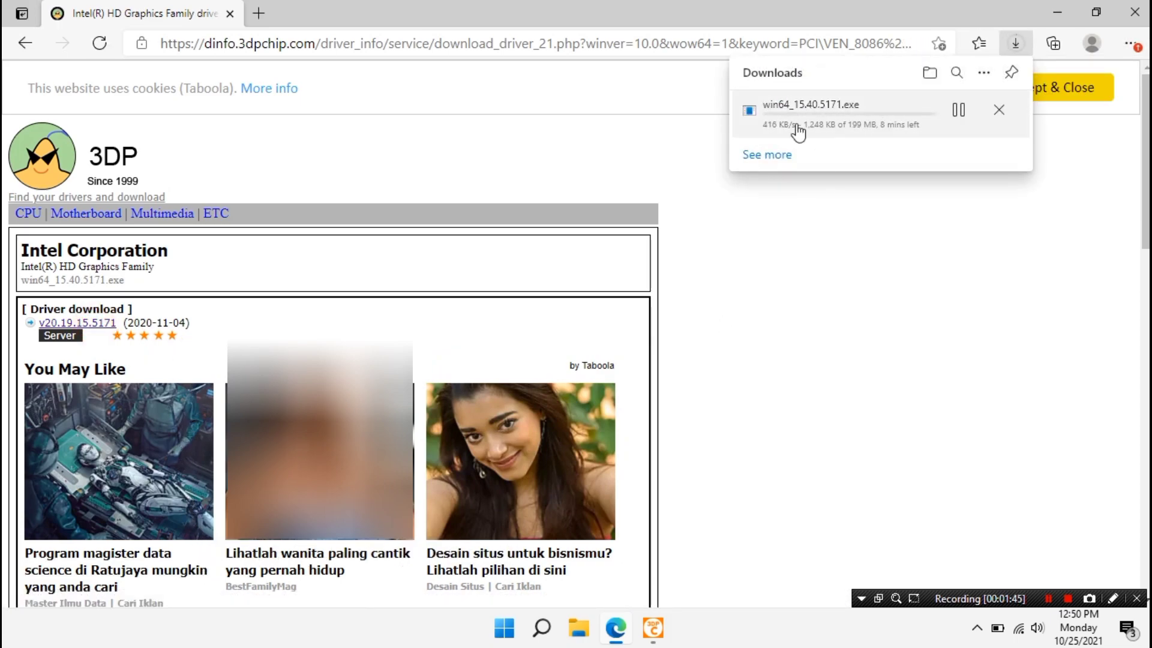
{"action": "left_click", "coordinate": [960, 114]}
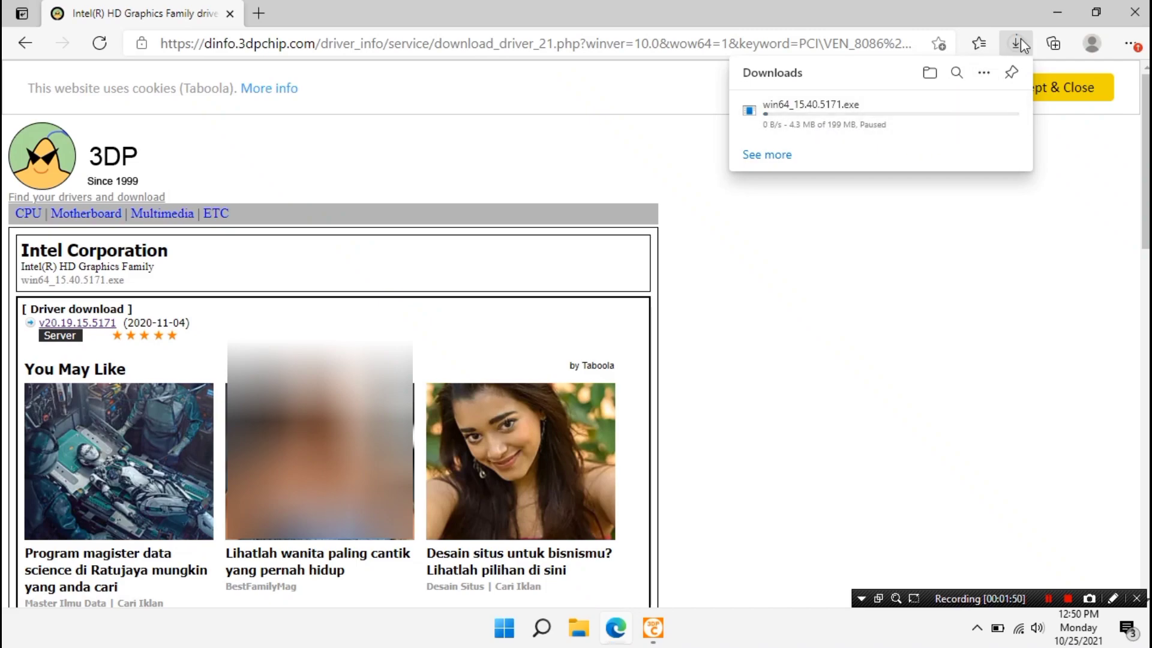
{"action": "left_click", "coordinate": [1059, 15]}
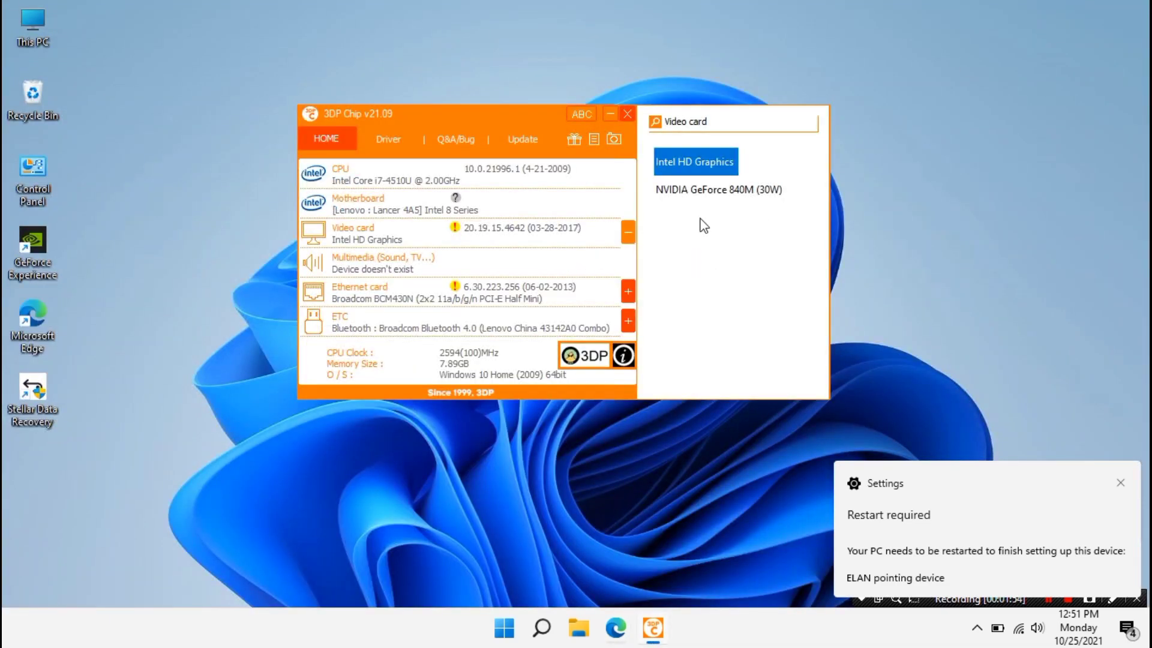
- Start downloading driver v30.0.14.9613 for the NVIDIA GeForce 840M, pause the download, and return to 3DP Chip
{"action": "left_click", "coordinate": [716, 191]}
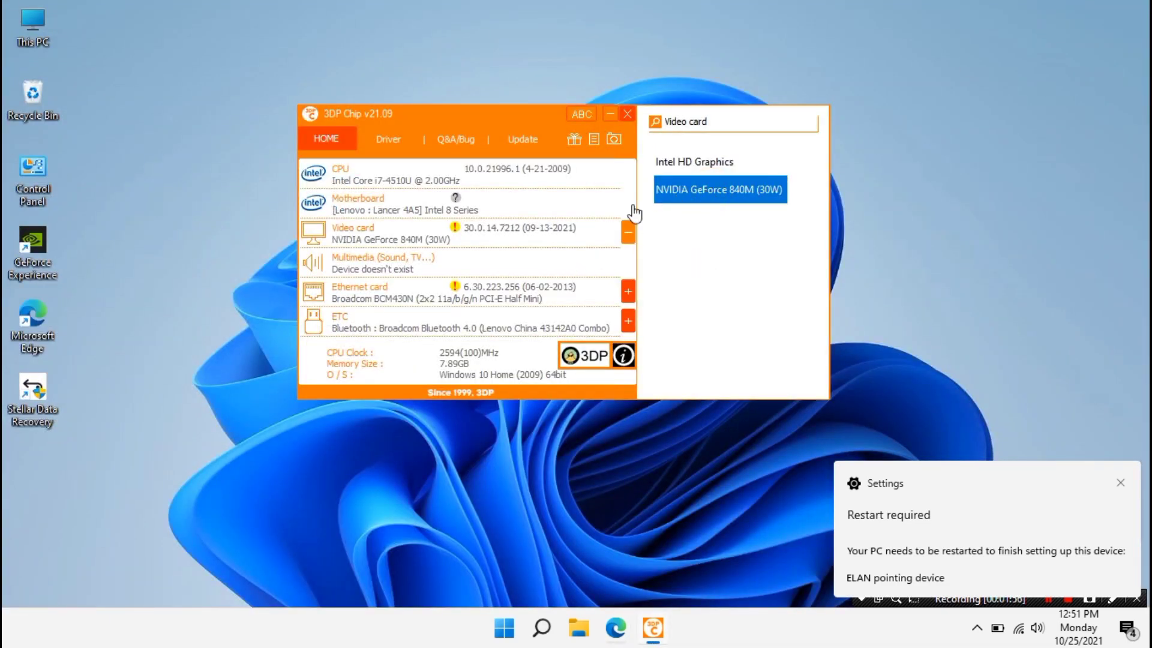
{"action": "left_click", "coordinate": [393, 236]}
{"action": "mouse_move", "coordinate": [79, 278]}
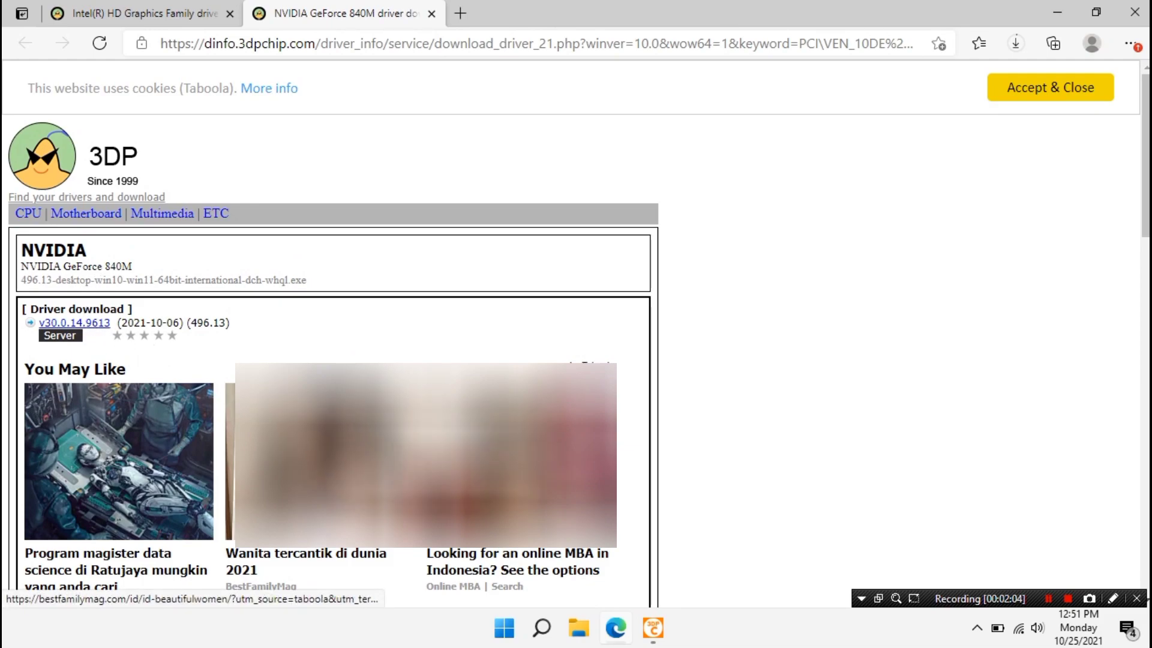
{"action": "left_click", "coordinate": [102, 324]}
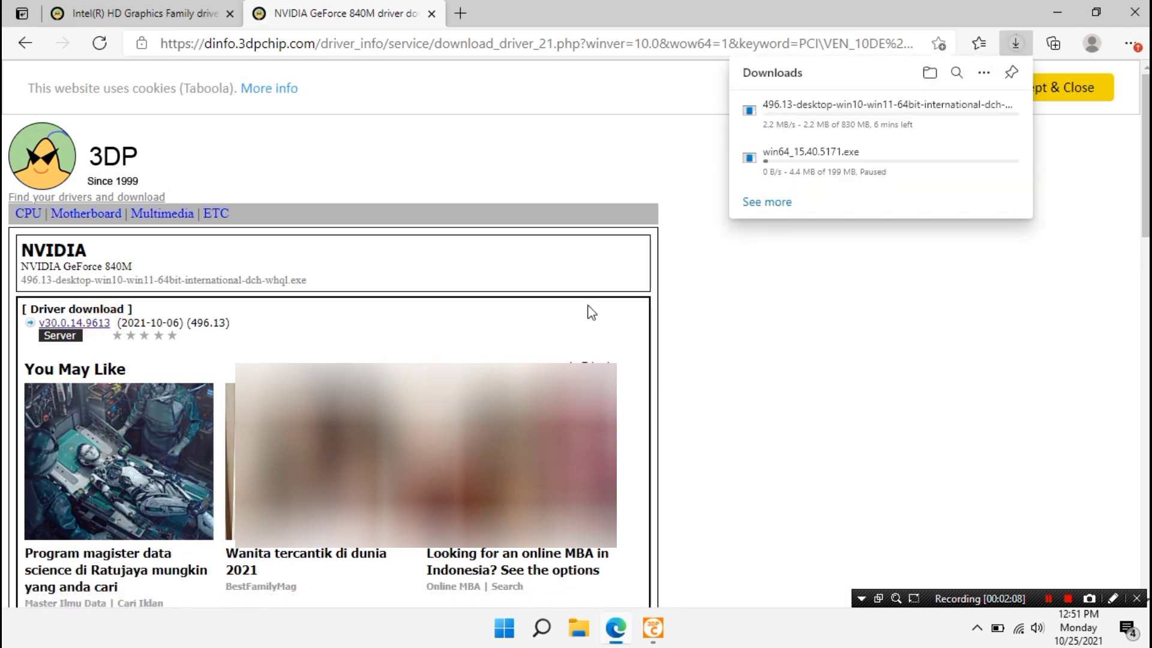
{"action": "mouse_move", "coordinate": [929, 119]}
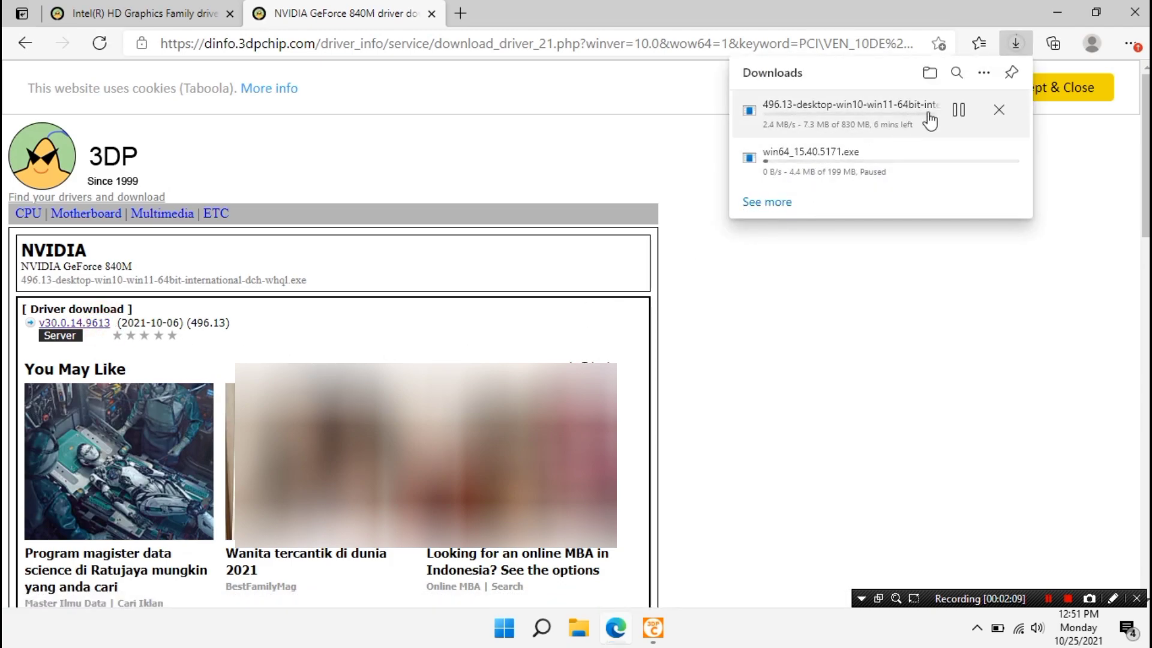
{"action": "left_click", "coordinate": [957, 112]}
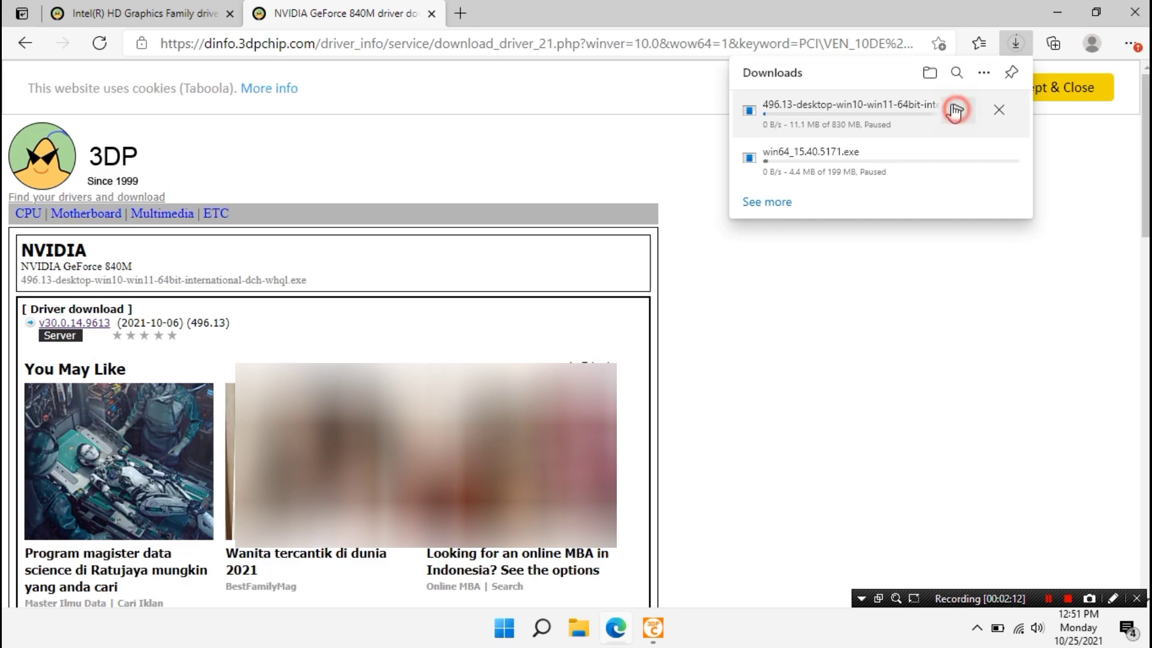
{"action": "left_click", "coordinate": [1056, 13]}
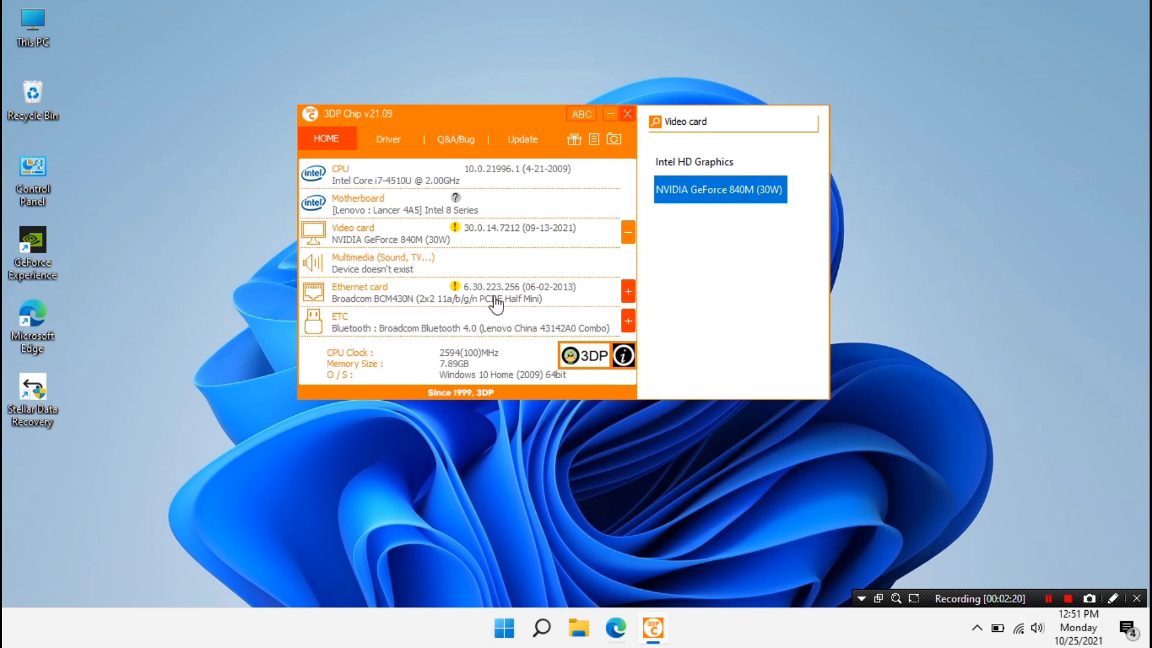
- Show the devices in the ETC category, look through the Intel entries, and select the Broadcom Bluetooth device
{"action": "mouse_move", "coordinate": [556, 297]}
{"action": "left_click", "coordinate": [627, 324]}
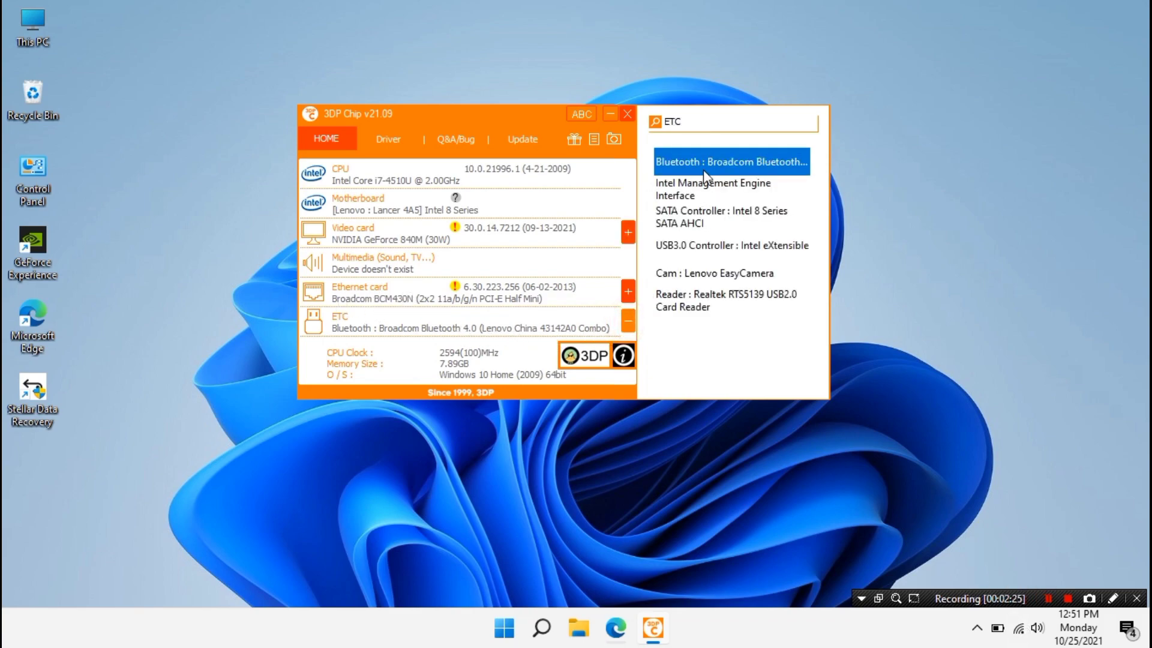
{"action": "left_click", "coordinate": [691, 196]}
{"action": "left_click", "coordinate": [690, 219]}
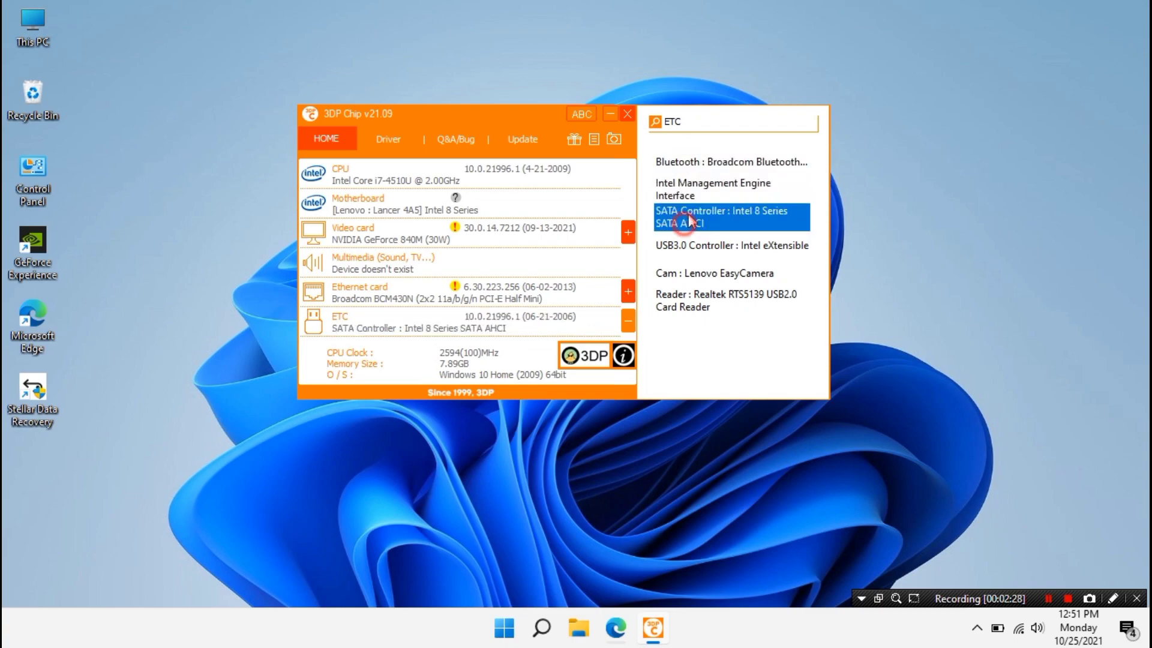
{"action": "left_click", "coordinate": [704, 180]}
{"action": "left_click", "coordinate": [703, 167]}
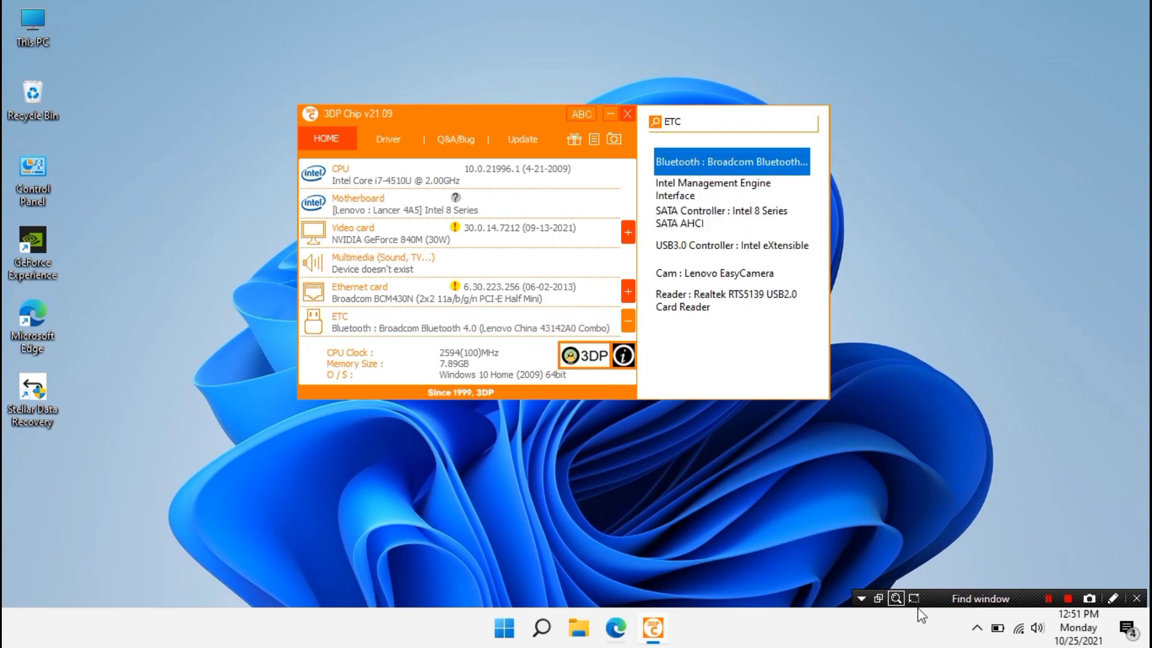
{"action": "left_click", "coordinate": [977, 628]}
{"action": "left_click", "coordinate": [978, 629]}
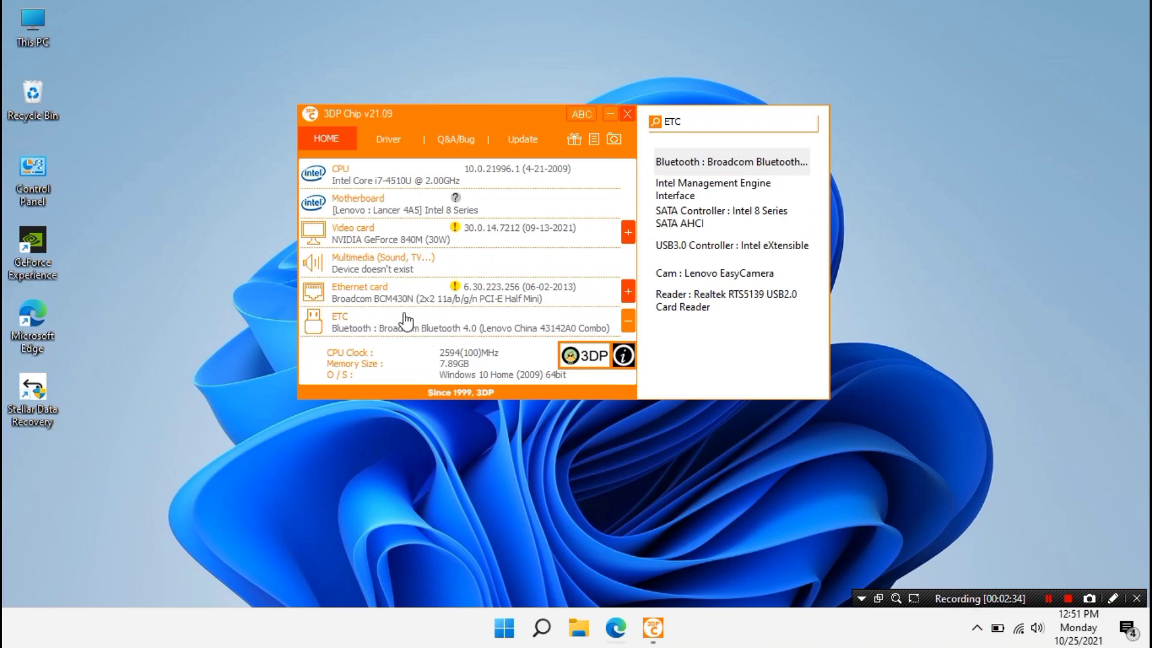
- Start downloading the Broadcom Bluetooth driver from its 3DP page, pause the download, and return to 3DP Chip
{"action": "left_click", "coordinate": [393, 332]}
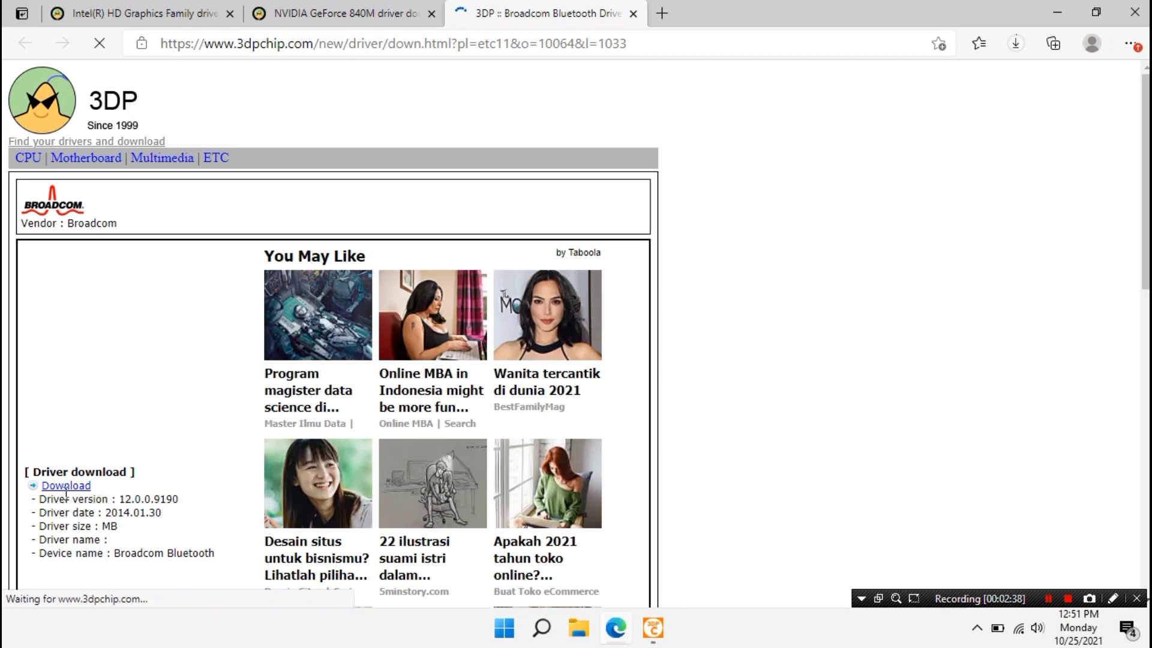
{"action": "left_click", "coordinate": [66, 541]}
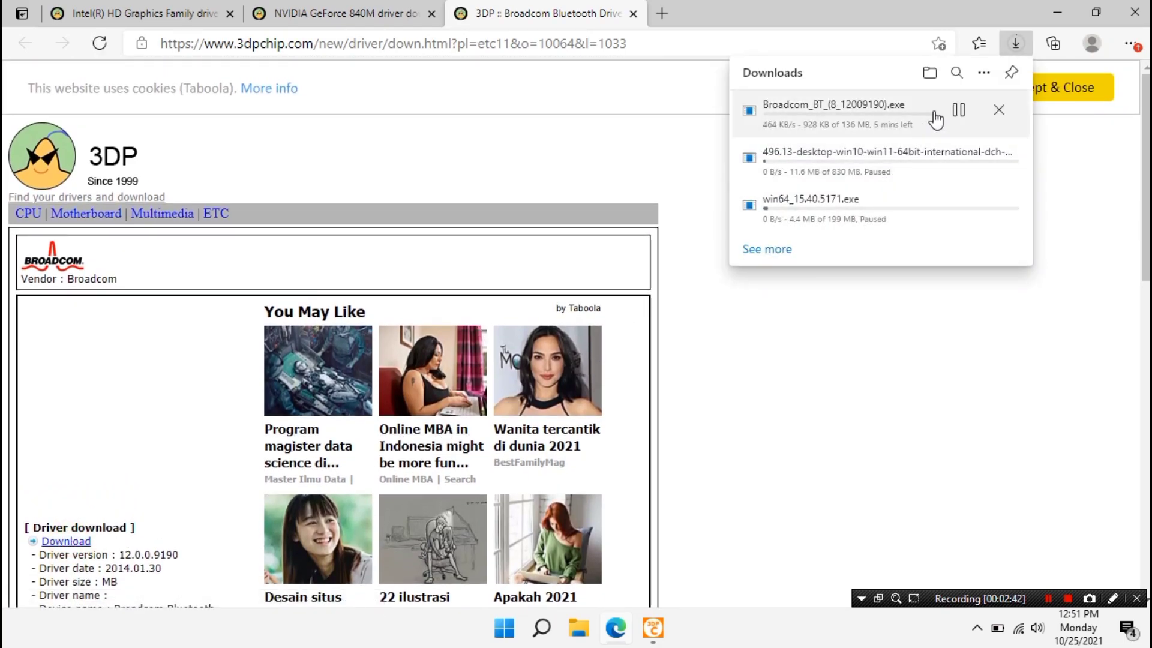
{"action": "left_click", "coordinate": [1047, 15]}
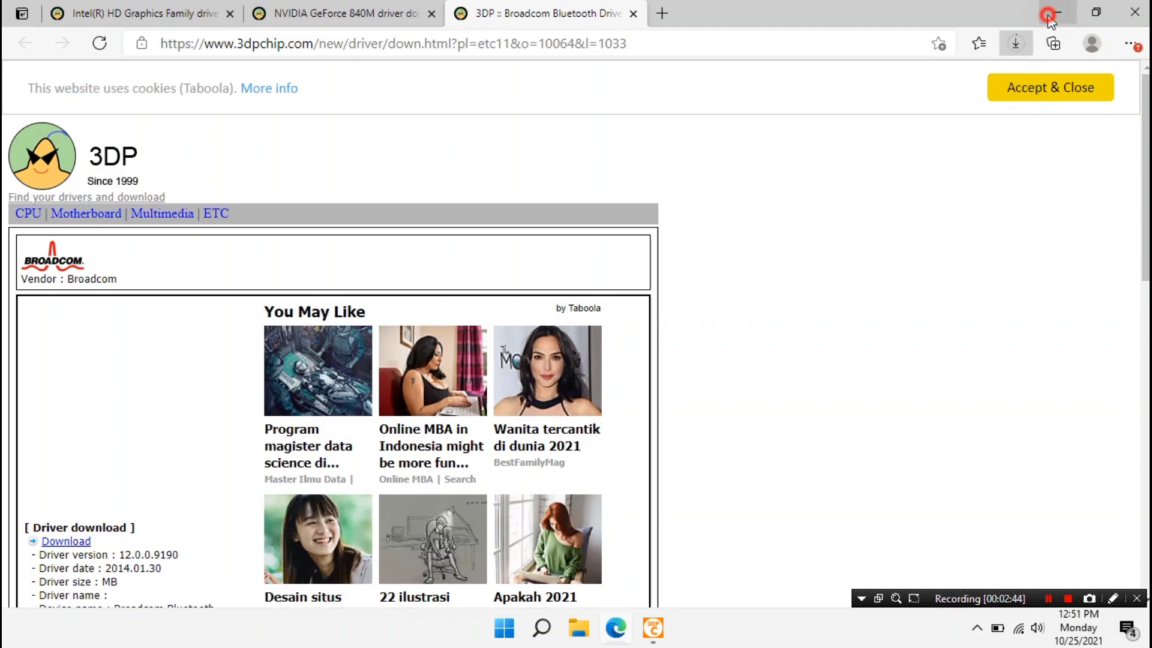
- Download the Intel Management Engine Interface driver, version 11.6.0.1042, and return to 3DP Chip
{"action": "left_click", "coordinate": [709, 192]}
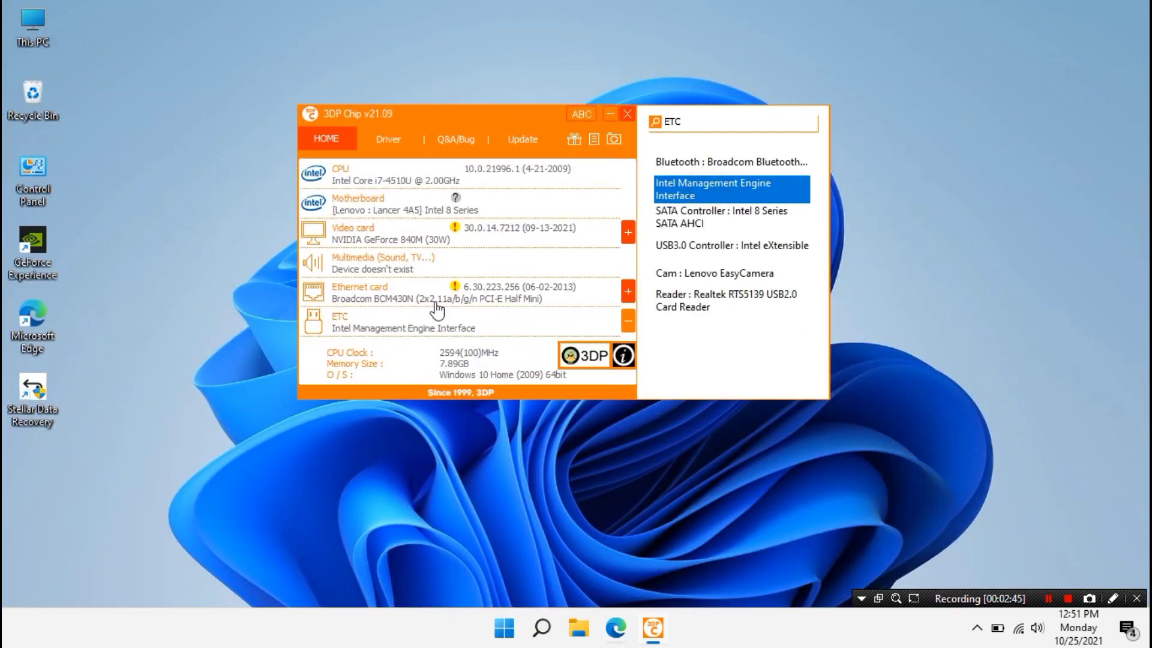
{"action": "left_click", "coordinate": [375, 330]}
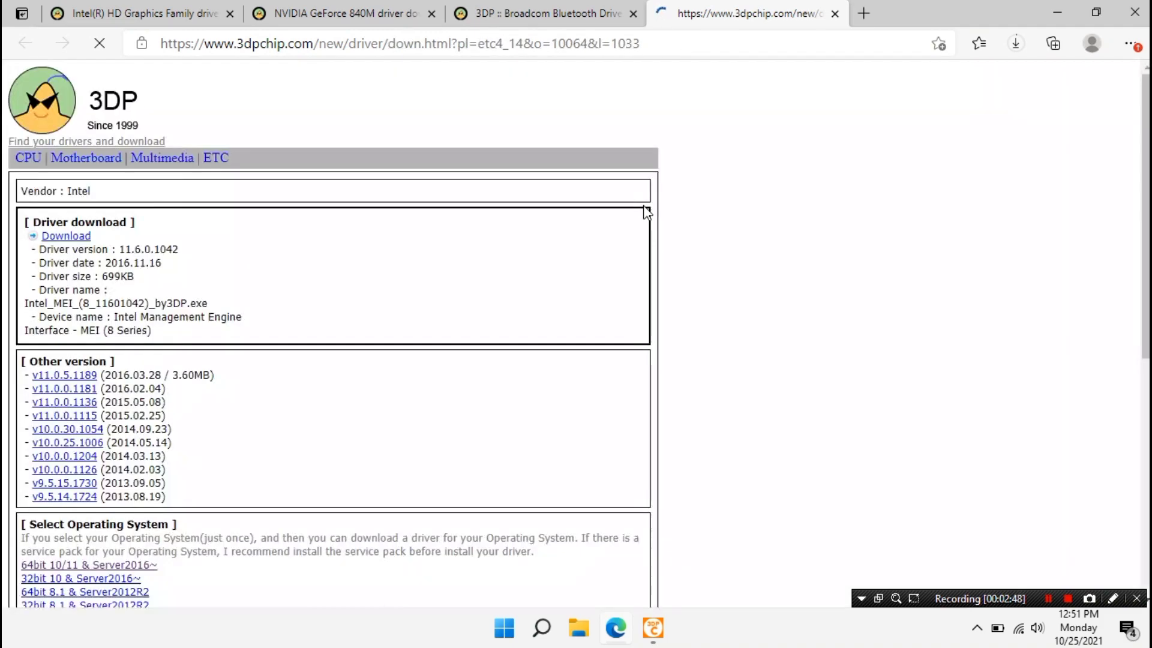
{"action": "left_click", "coordinate": [72, 480]}
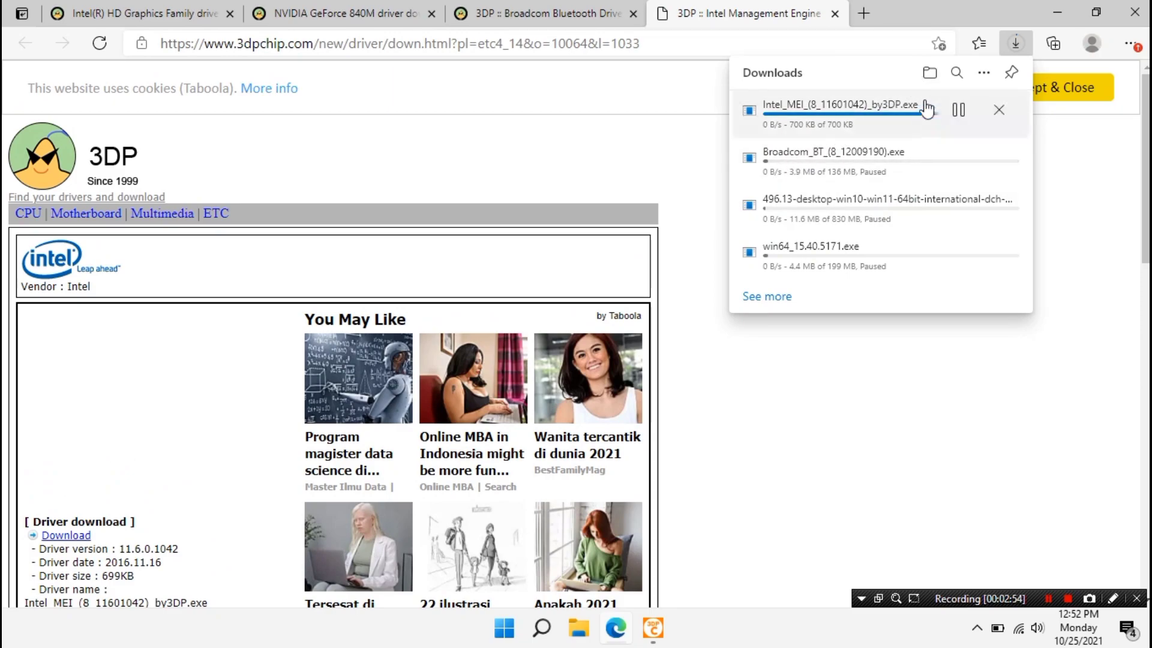
{"action": "left_click", "coordinate": [1056, 18]}
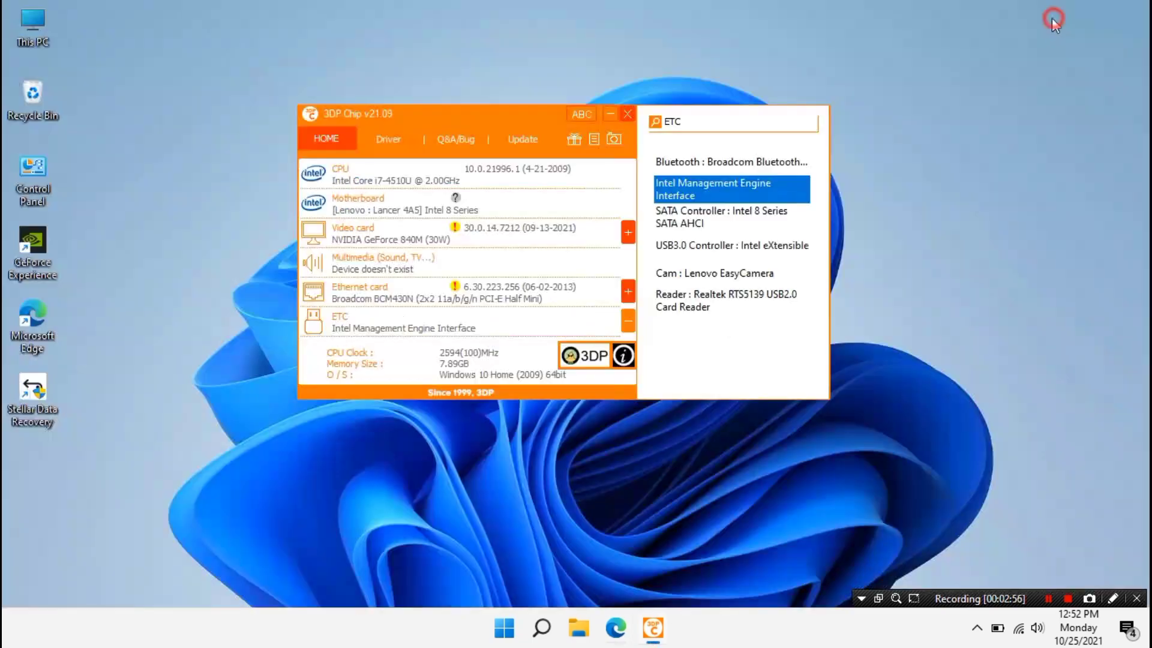
- Download driver version 14.8.18.1066 for the Intel 8 Series SATA AHCI controller from its 3DP page and return to 3DP Chip
{"action": "left_click", "coordinate": [716, 217]}
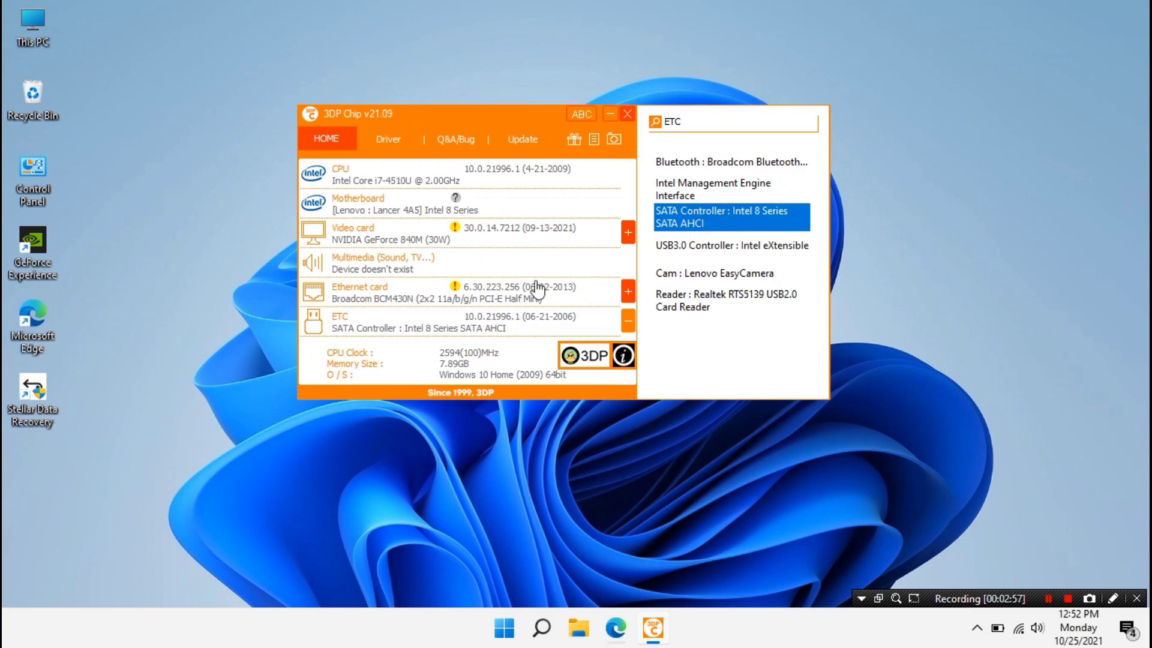
{"action": "left_click", "coordinate": [390, 315]}
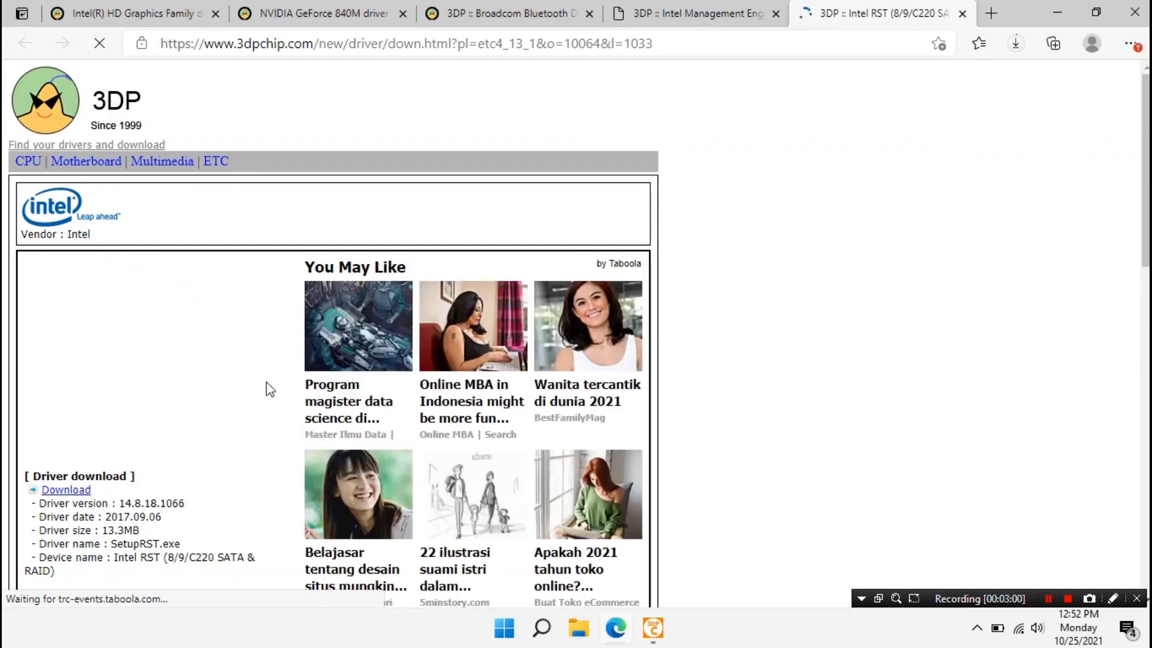
{"action": "left_click", "coordinate": [67, 491]}
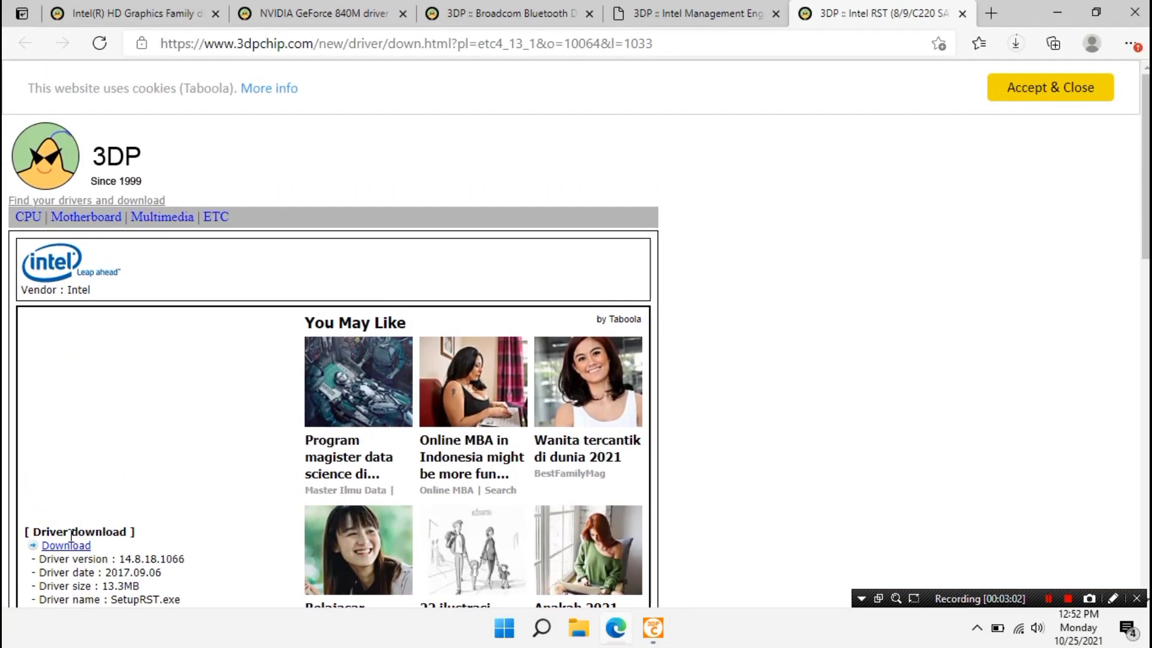
{"action": "left_click", "coordinate": [67, 546]}
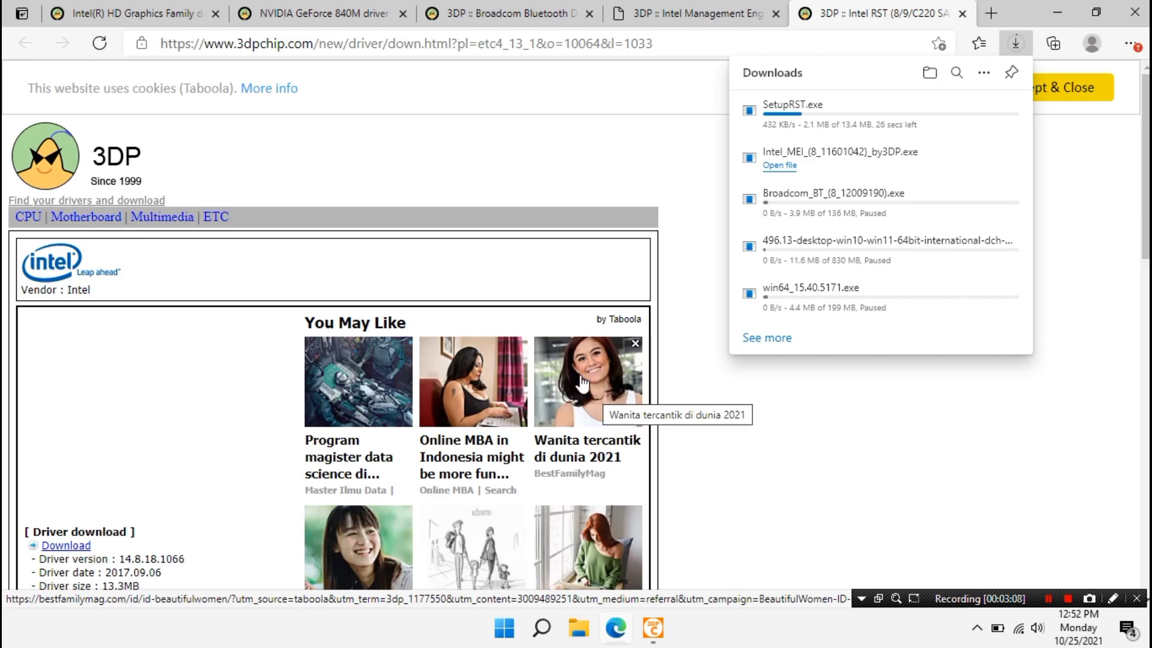
{"action": "left_click", "coordinate": [1058, 12]}
- Check the 3DP driver page of the Intel eXtensible USB3.0 controller for a download and return to 3DP Chip
{"action": "left_click", "coordinate": [724, 249]}
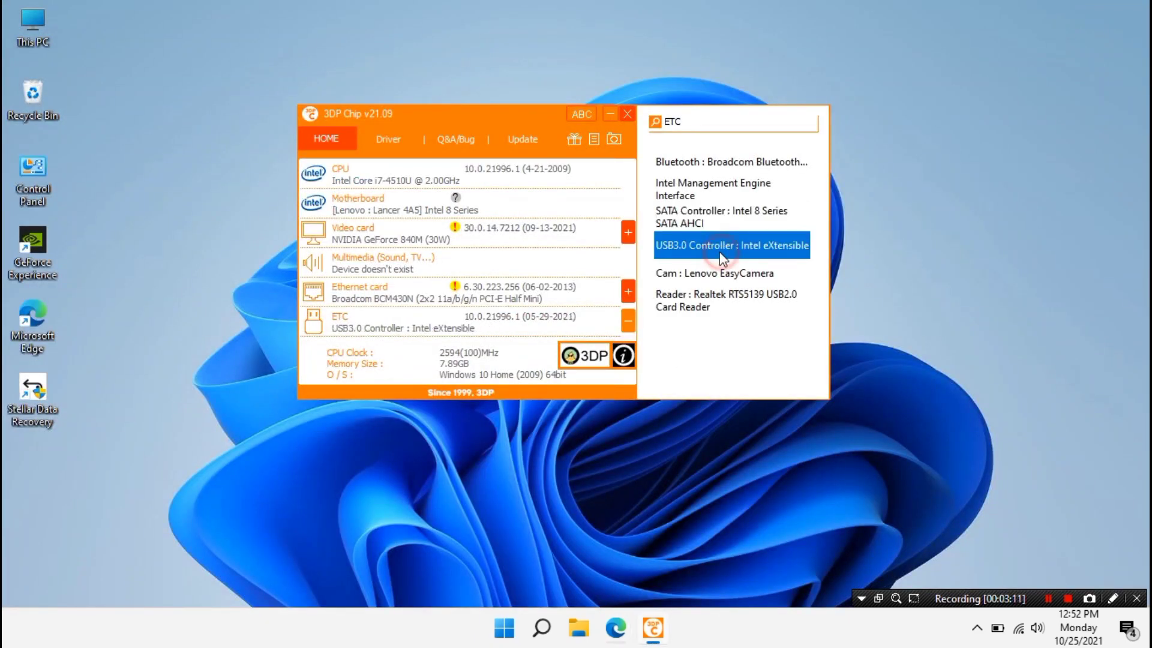
{"action": "left_click", "coordinate": [391, 324]}
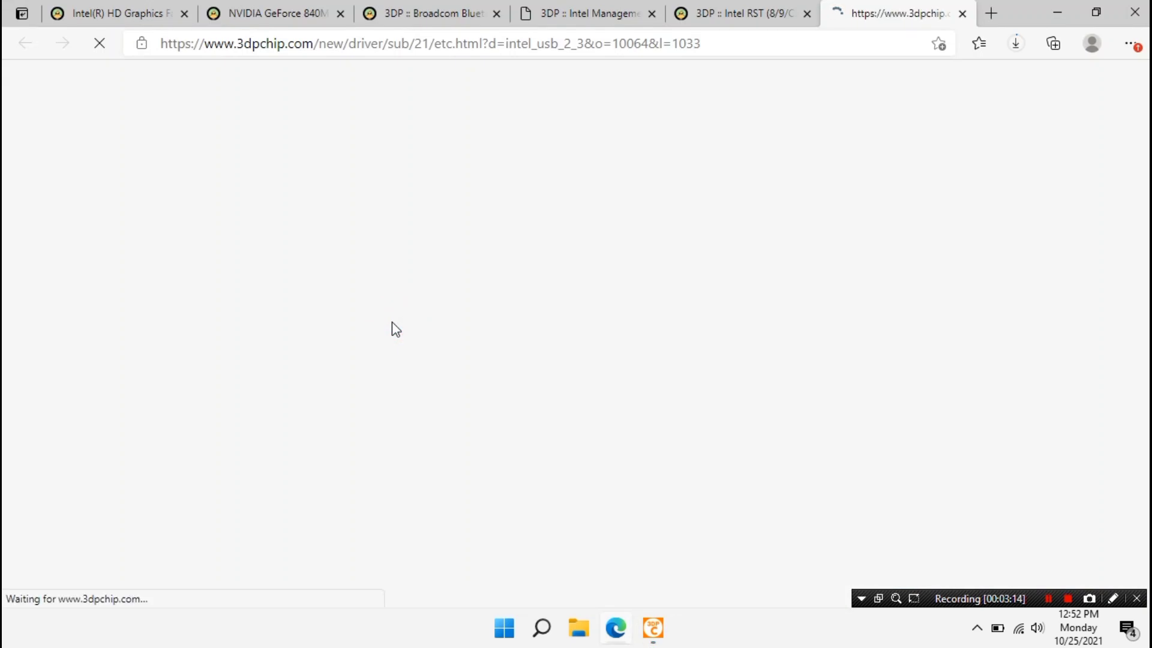
{"action": "scroll", "coordinate": [153, 498], "scroll_direction": "down", "scroll_amount": 5}
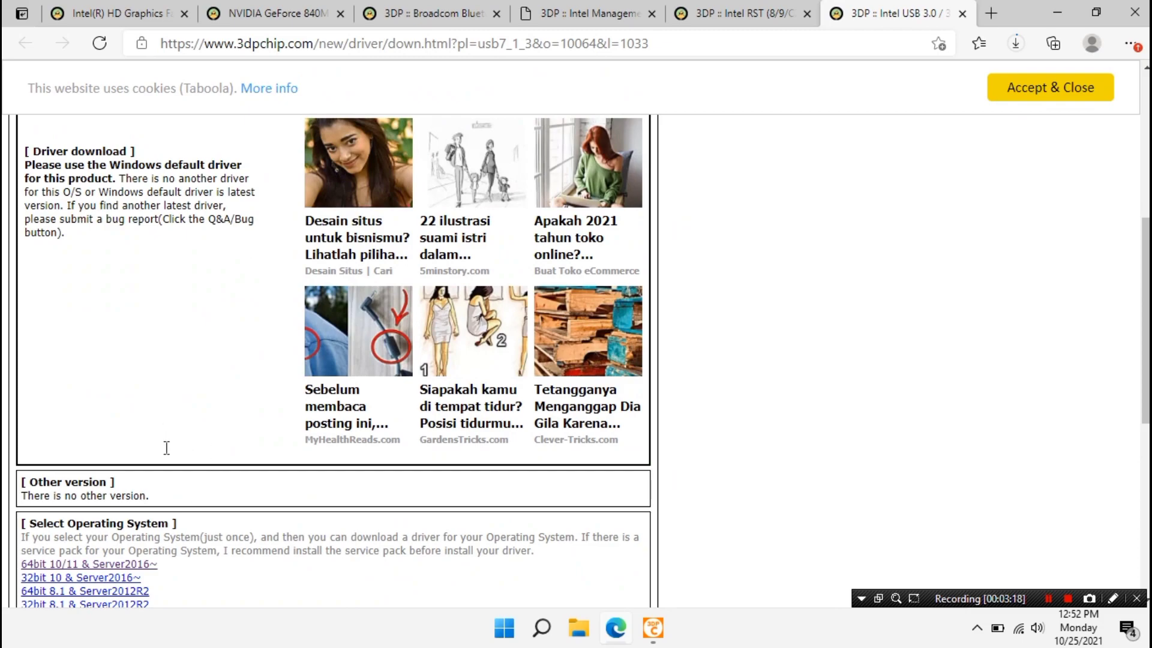
{"action": "scroll", "coordinate": [120, 360], "scroll_direction": "down", "scroll_amount": 1}
{"action": "left_click", "coordinate": [1061, 11]}
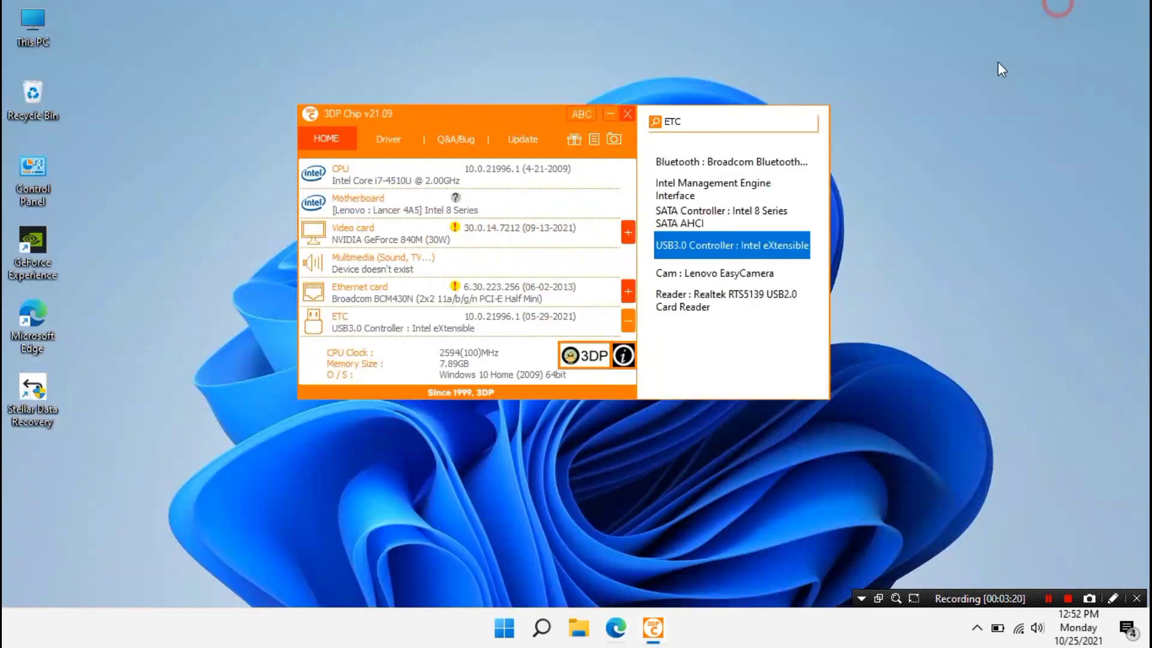
- Download driver version 6.2.9200.10296 for the Lenovo EasyCamera from its 3DP page and return to 3DP Chip
{"action": "left_click", "coordinate": [716, 274]}
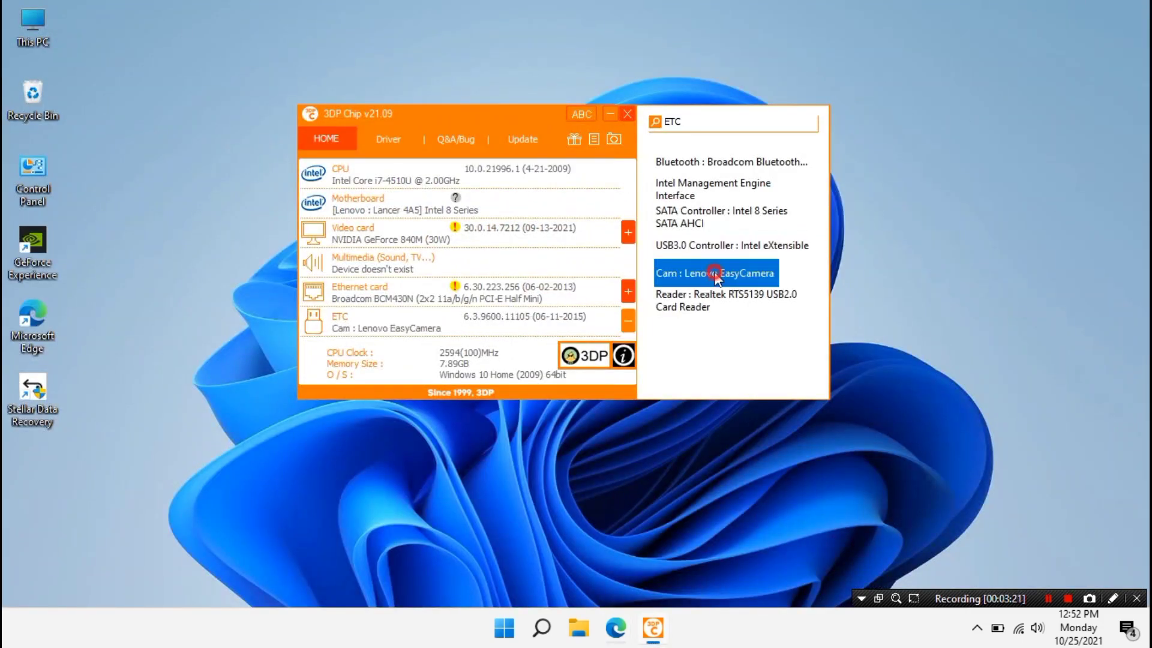
{"action": "left_click", "coordinate": [407, 328]}
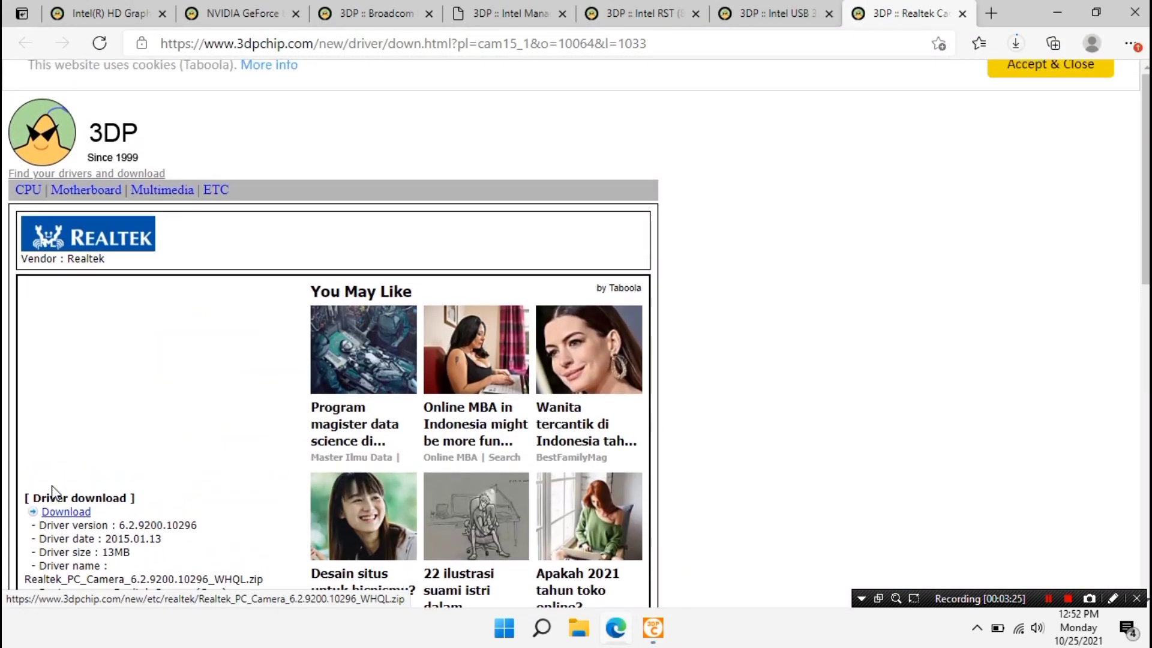
{"action": "left_click", "coordinate": [67, 537]}
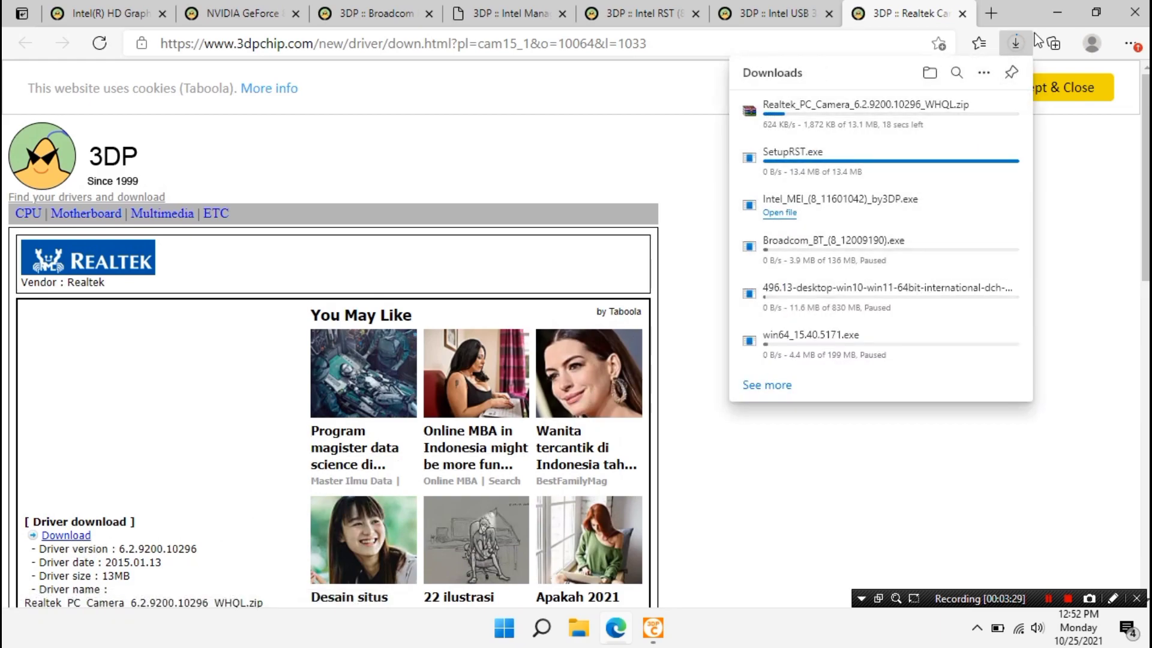
{"action": "left_click", "coordinate": [1058, 13]}
- Check the 3DP driver page of the Realtek RTS5139 USB2.0 Card Reader for a download
{"action": "left_click", "coordinate": [726, 299]}
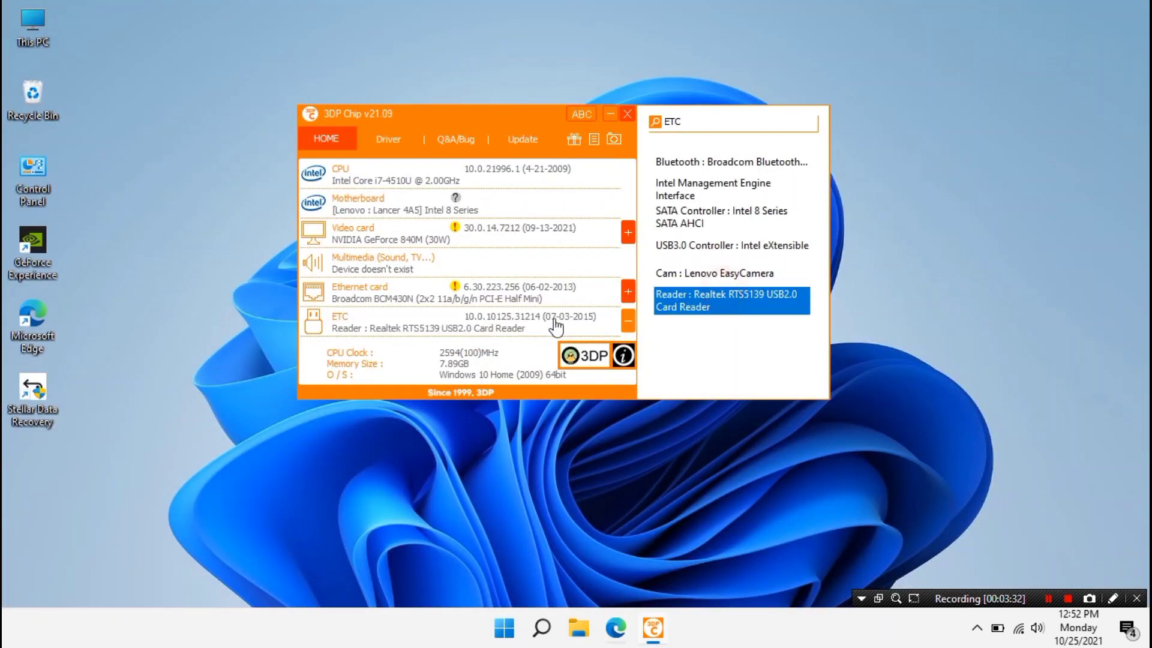
{"action": "left_click", "coordinate": [422, 327]}
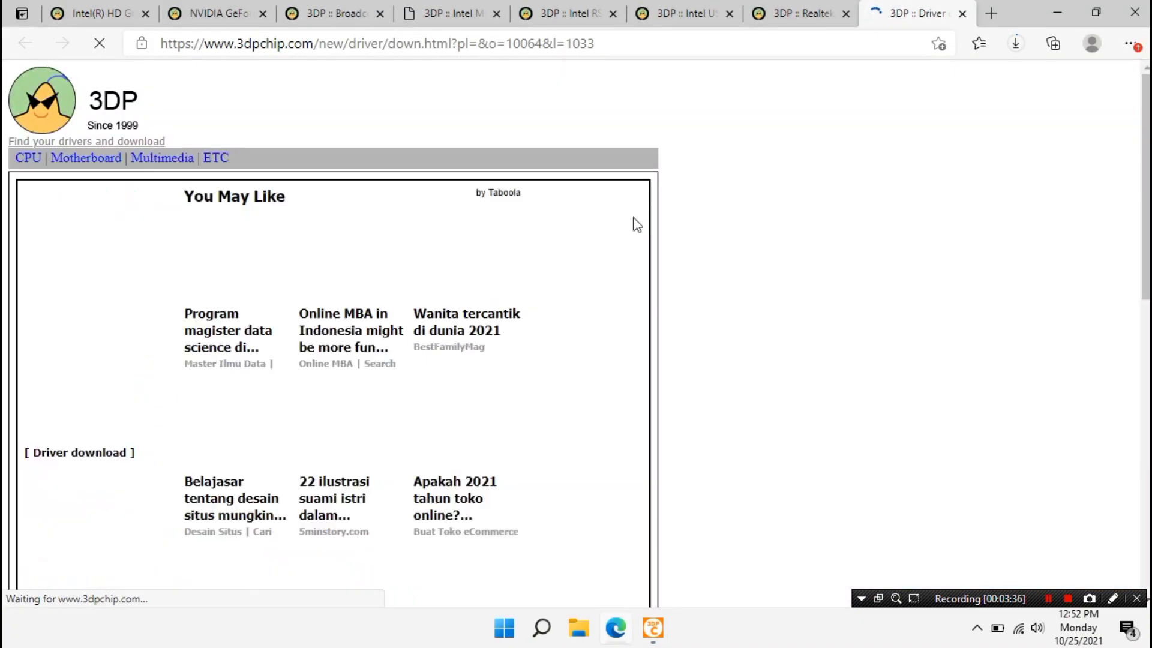
{"action": "scroll", "coordinate": [250, 447], "scroll_direction": "down", "scroll_amount": 7}
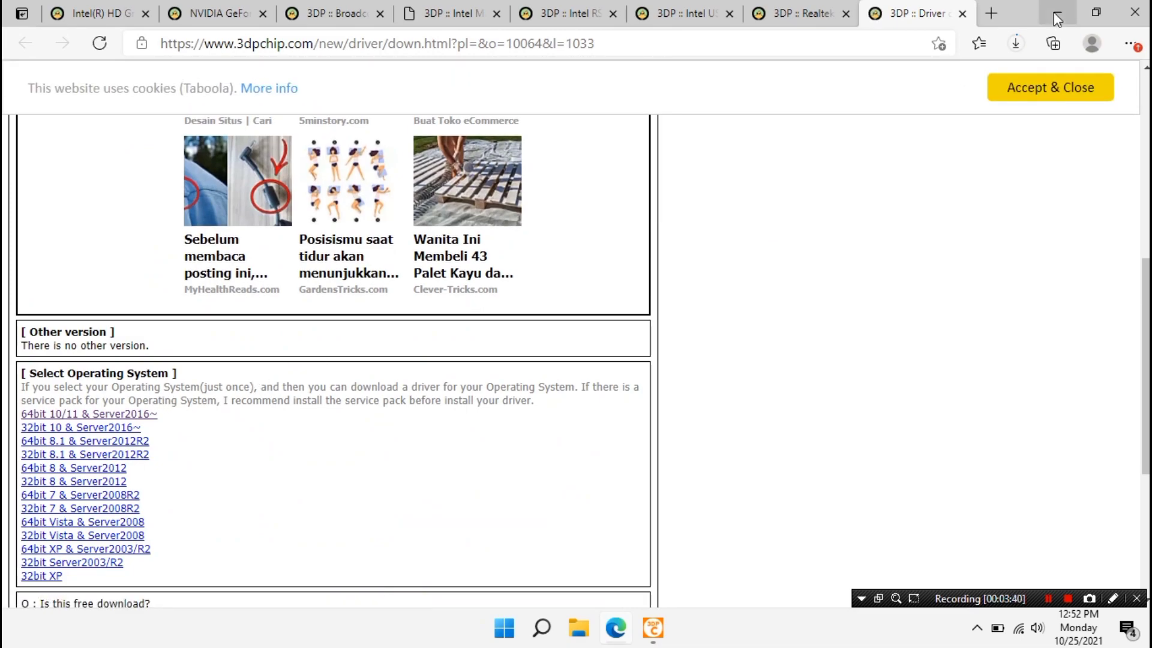
- Review the browser's list of downloaded driver files and return to 3DP Chip
{"action": "left_click", "coordinate": [1131, 44]}
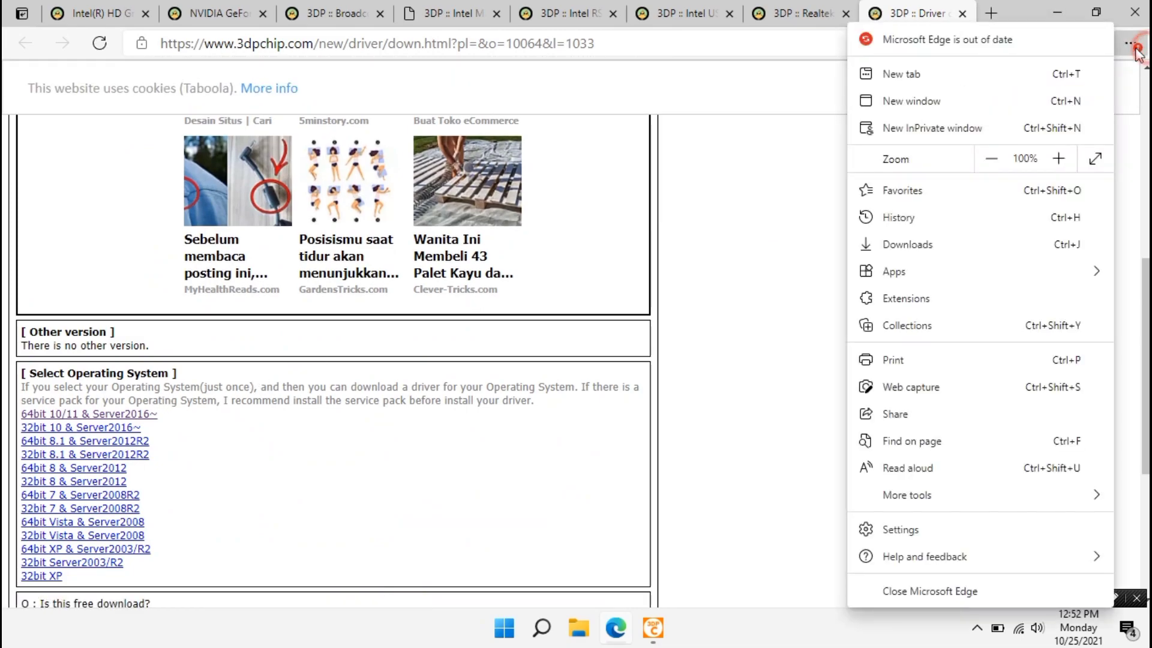
{"action": "left_click", "coordinate": [924, 246]}
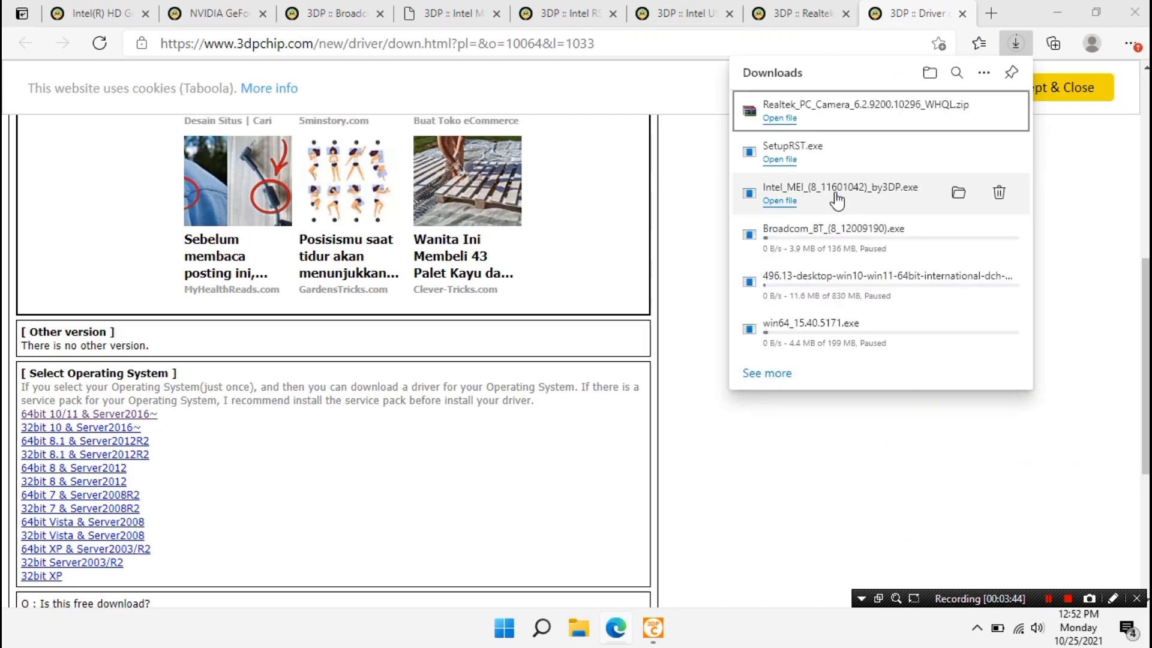
{"action": "left_click", "coordinate": [1058, 12]}
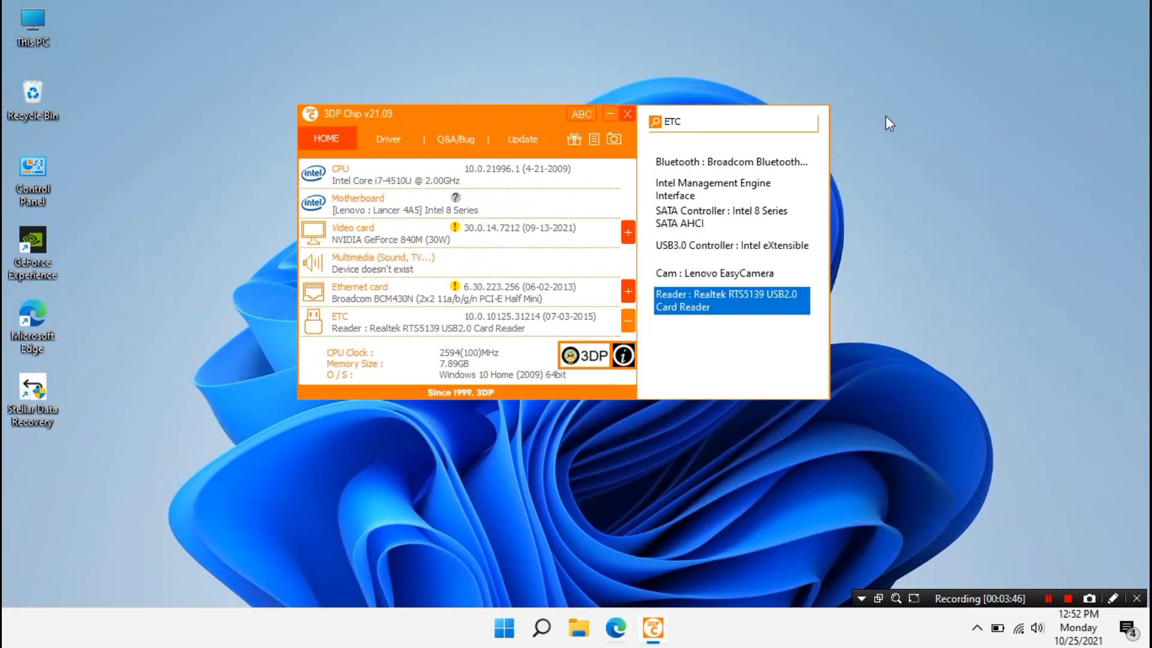
- Open the Downloads folder in File Explorer and extract the Realtek_PC_Camera_6.2.9200.10296_WHQL archive into a folder of the same name
{"action": "left_click", "coordinate": [590, 634]}
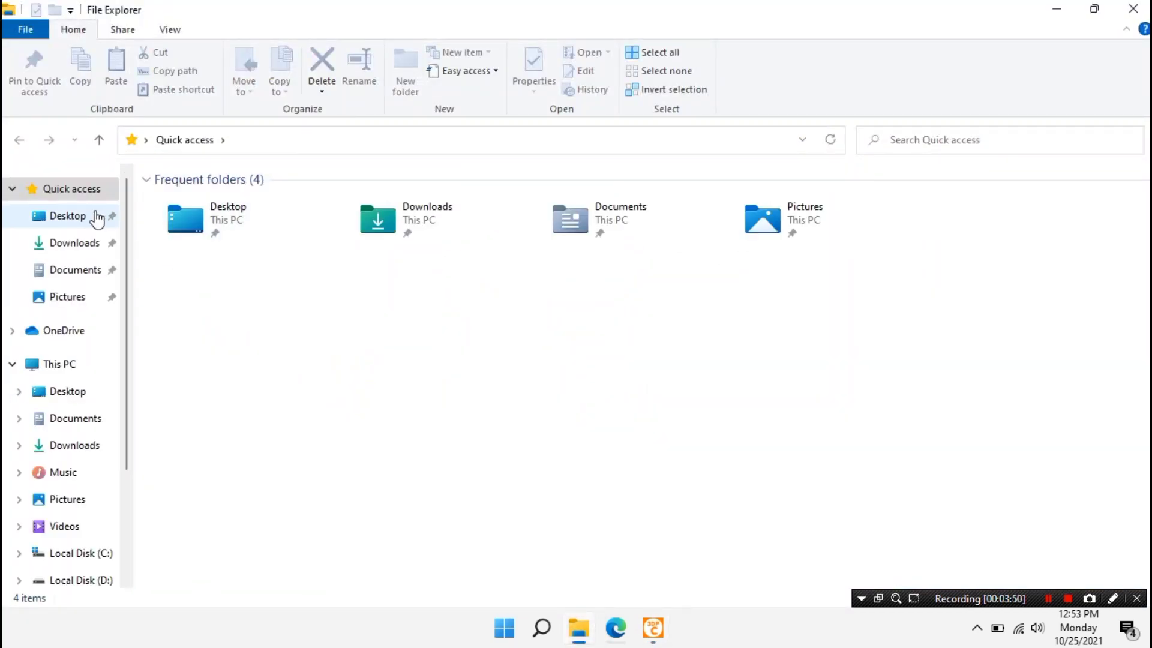
{"action": "left_click", "coordinate": [87, 242]}
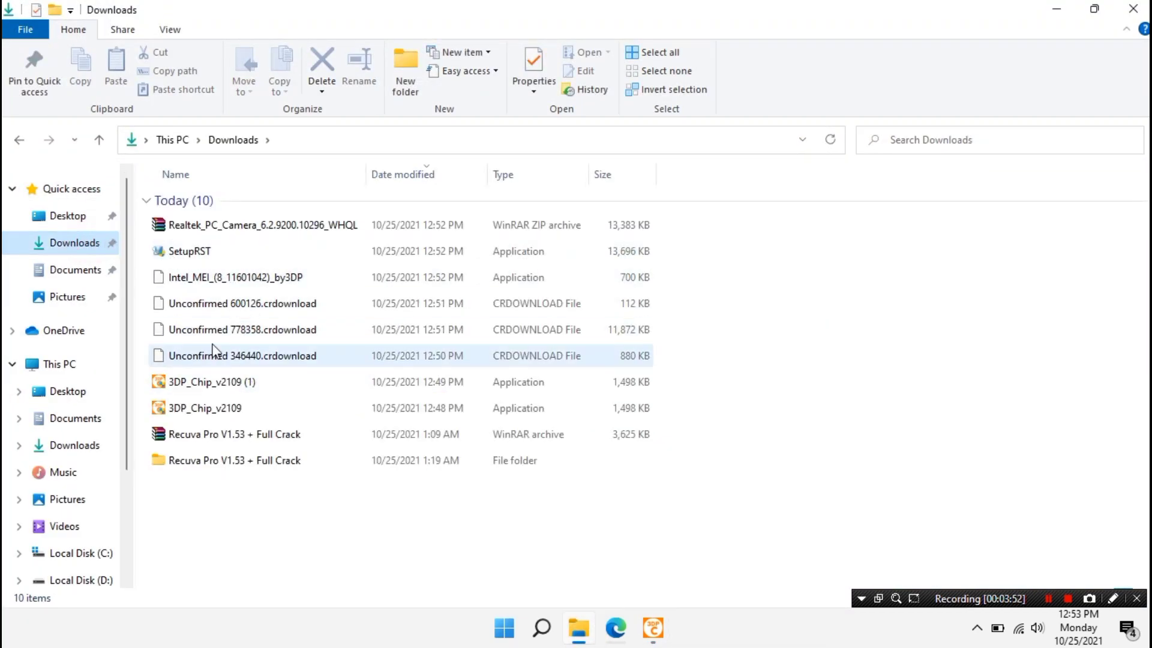
{"action": "left_click", "coordinate": [230, 280]}
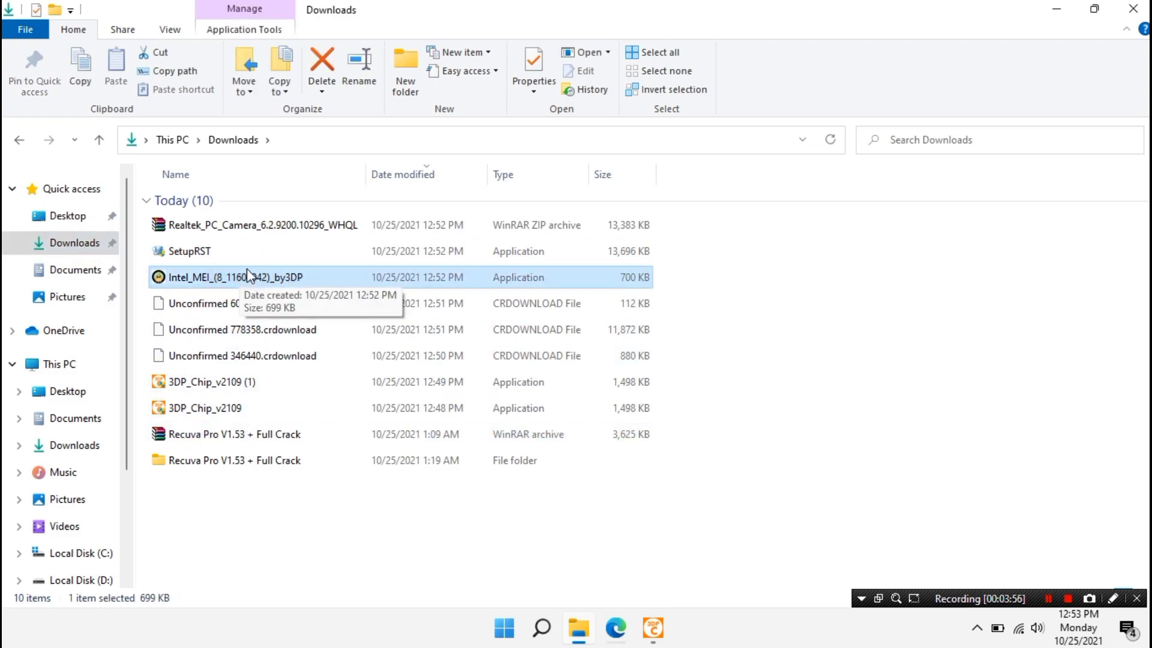
{"action": "left_click", "coordinate": [262, 226]}
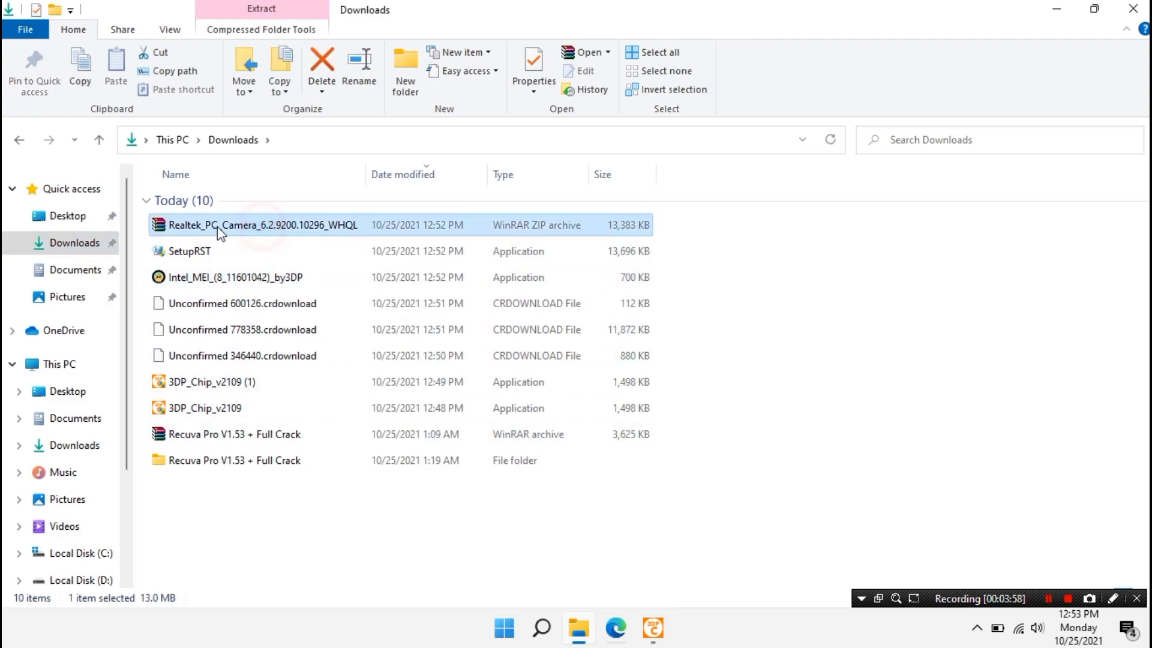
{"action": "right_click", "coordinate": [243, 229]}
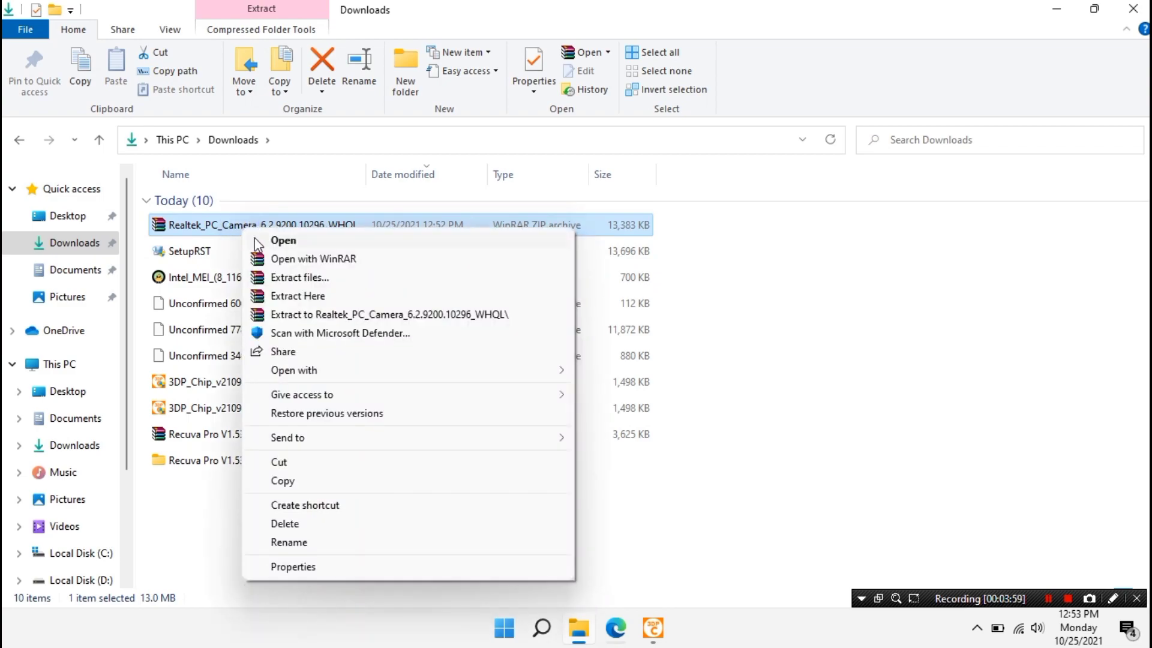
{"action": "left_click", "coordinate": [323, 316]}
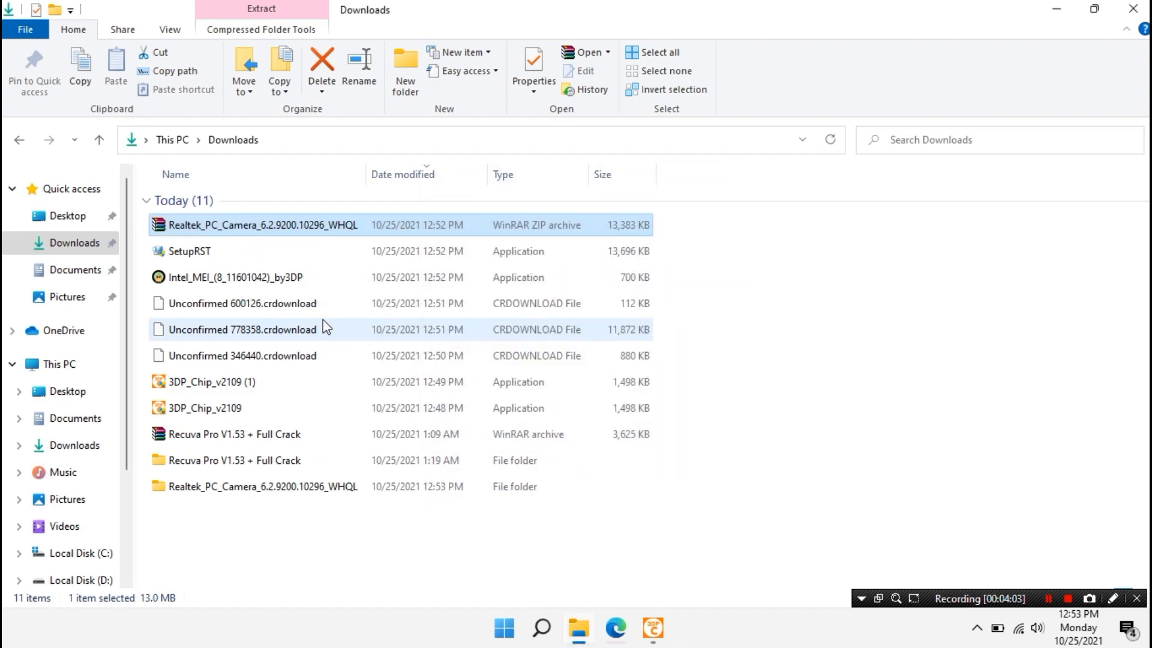
{"action": "left_click", "coordinate": [233, 486]}
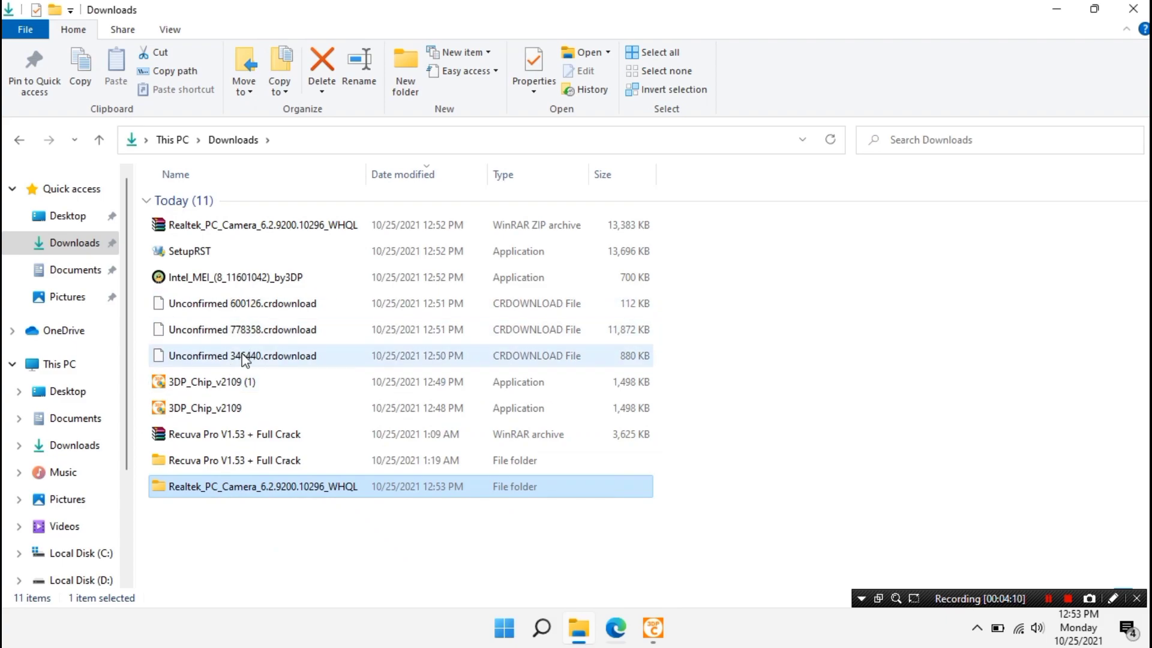
- Run Intel_MEI_(8_11601042)_by3DP, extract it to C:\3DP\Edition\Intel_MEI\8_11601042, and complete the device driver installation wizard
{"action": "left_click", "coordinate": [184, 281]}
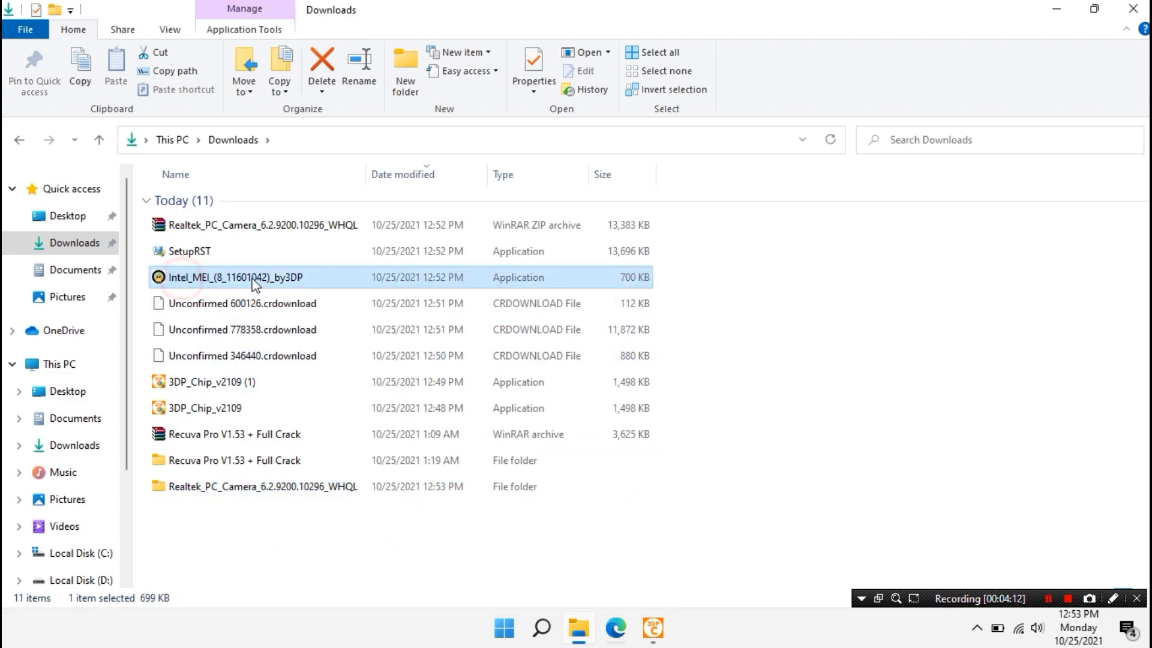
{"action": "double_click", "coordinate": [252, 284]}
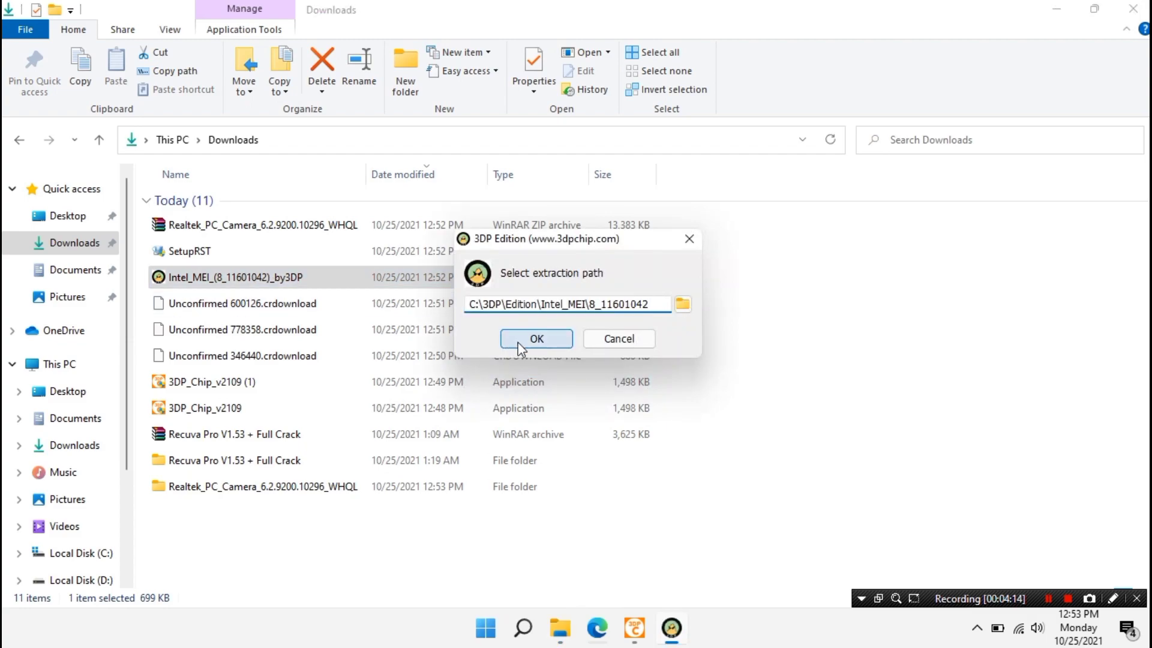
{"action": "left_click", "coordinate": [526, 343]}
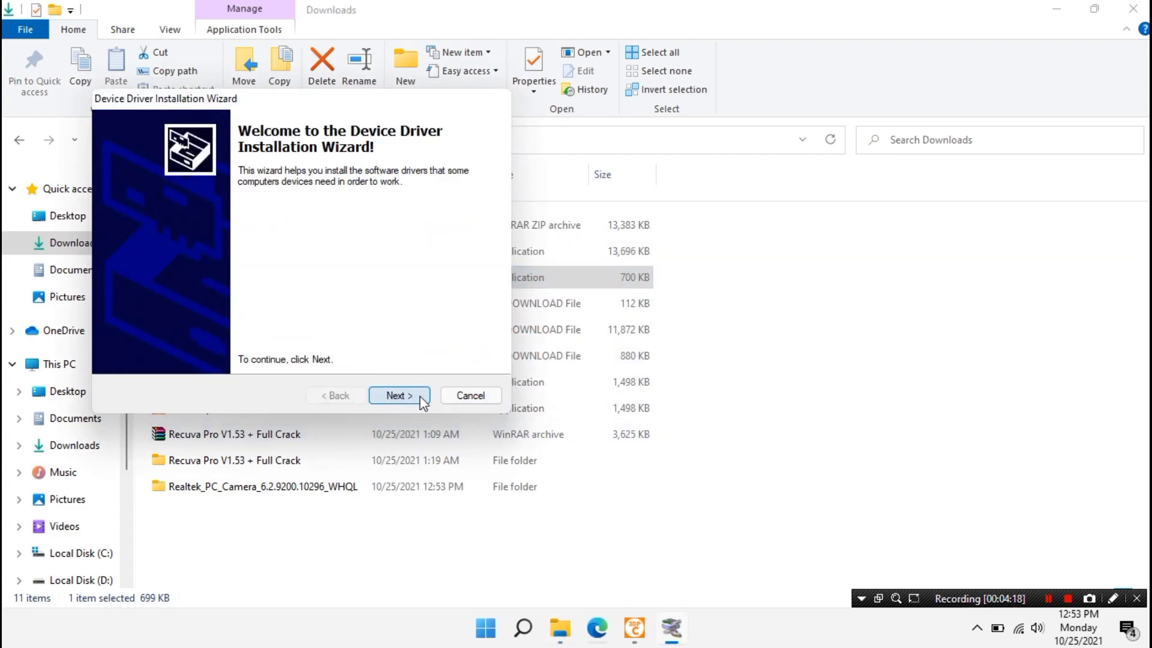
{"action": "left_click", "coordinate": [399, 395]}
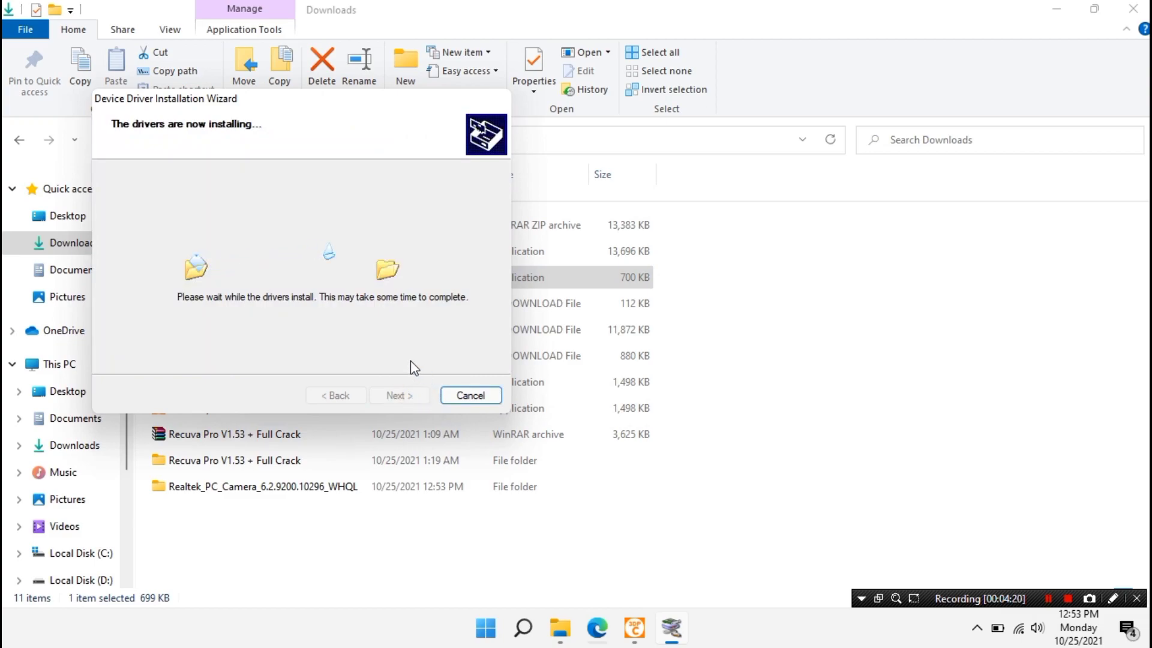
{"action": "left_click", "coordinate": [395, 397]}
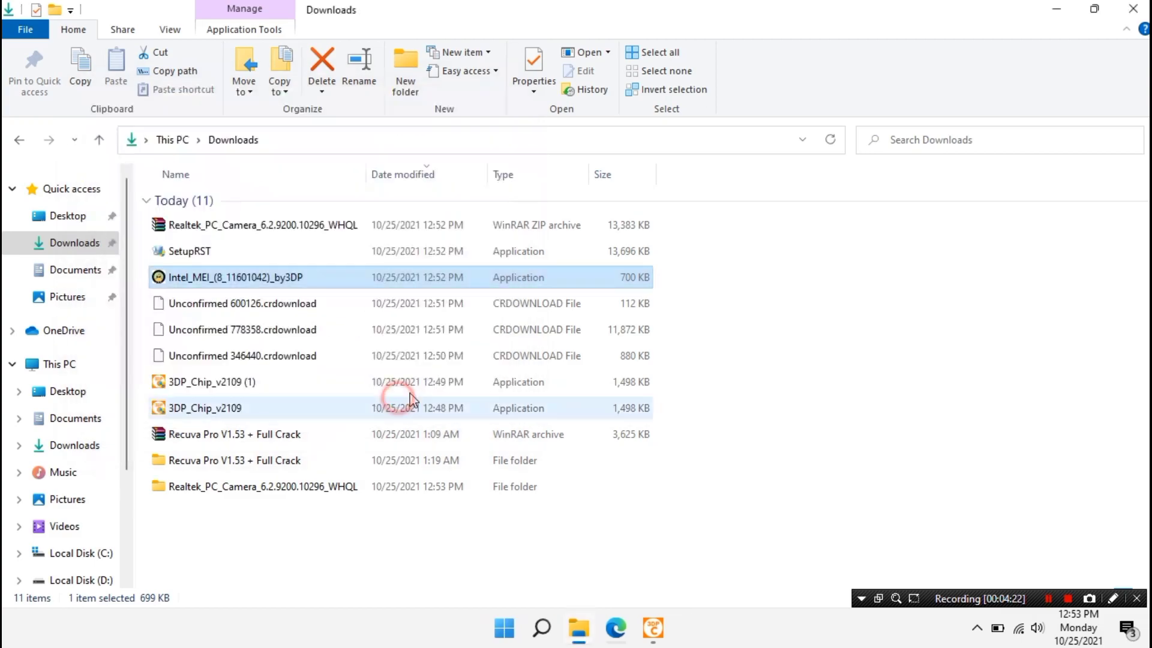
- Run the SetupRST installer and accept the Intel Rapid Storage Technology license agreement
{"action": "left_click", "coordinate": [324, 255]}
{"action": "double_click", "coordinate": [302, 253]}
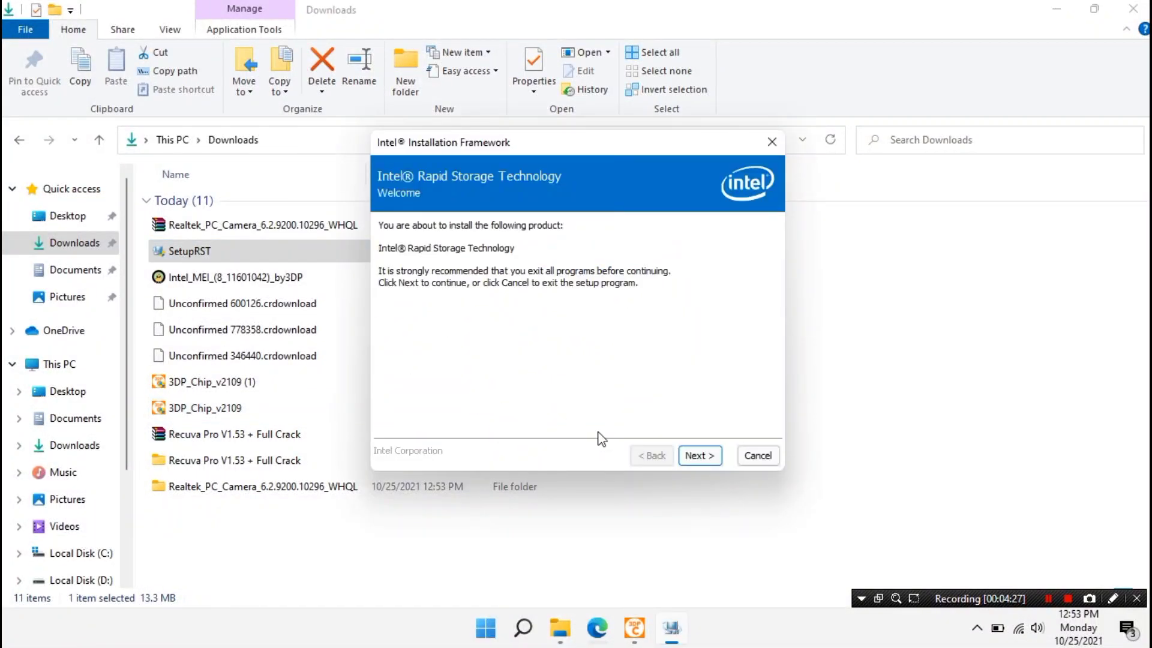
{"action": "left_click", "coordinate": [702, 459]}
{"action": "left_click", "coordinate": [559, 425]}
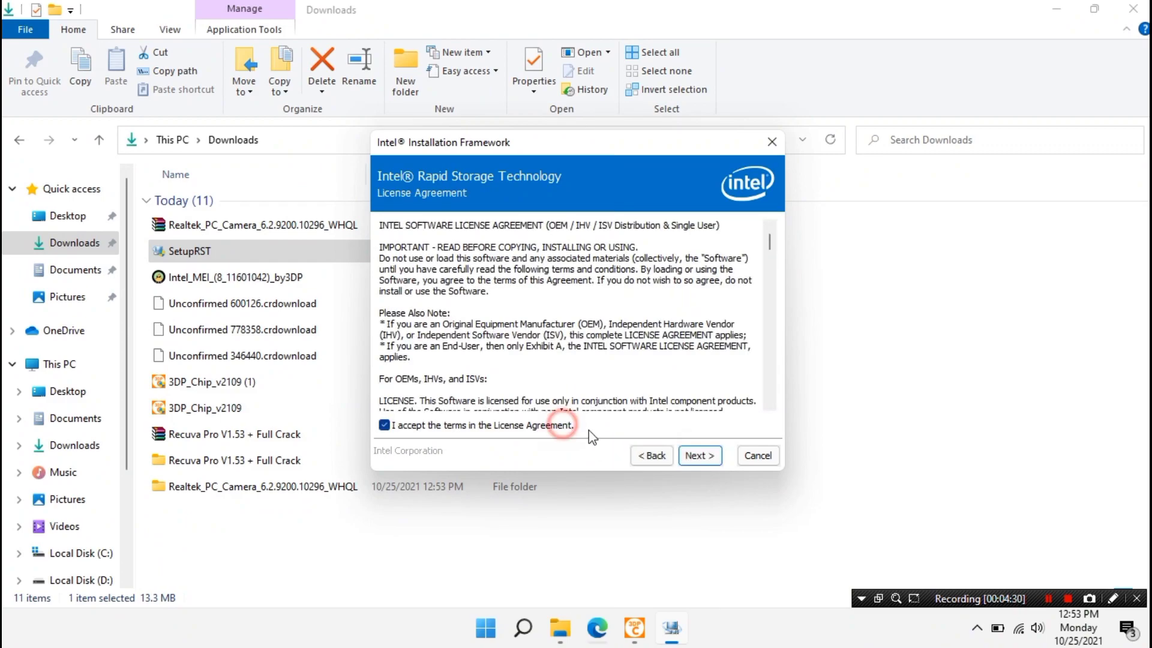
{"action": "left_click", "coordinate": [705, 456]}
- Install Intel Rapid Storage Technology and finish the setup, choosing to restart the computer later
{"action": "left_click", "coordinate": [702, 456]}
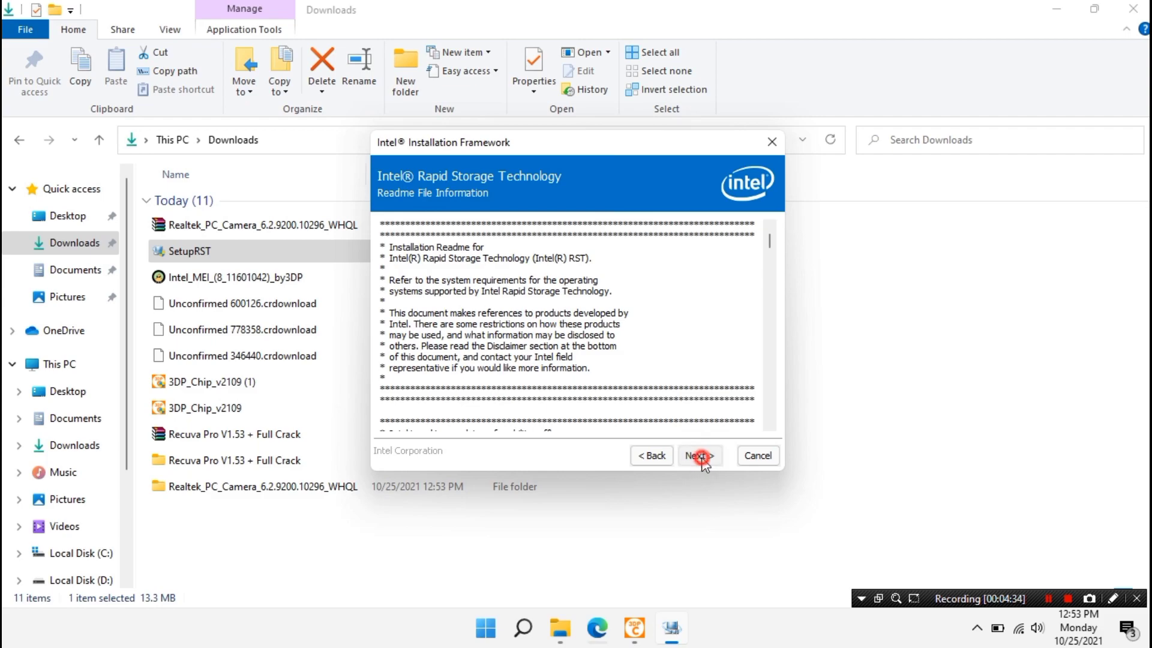
{"action": "left_click", "coordinate": [695, 456]}
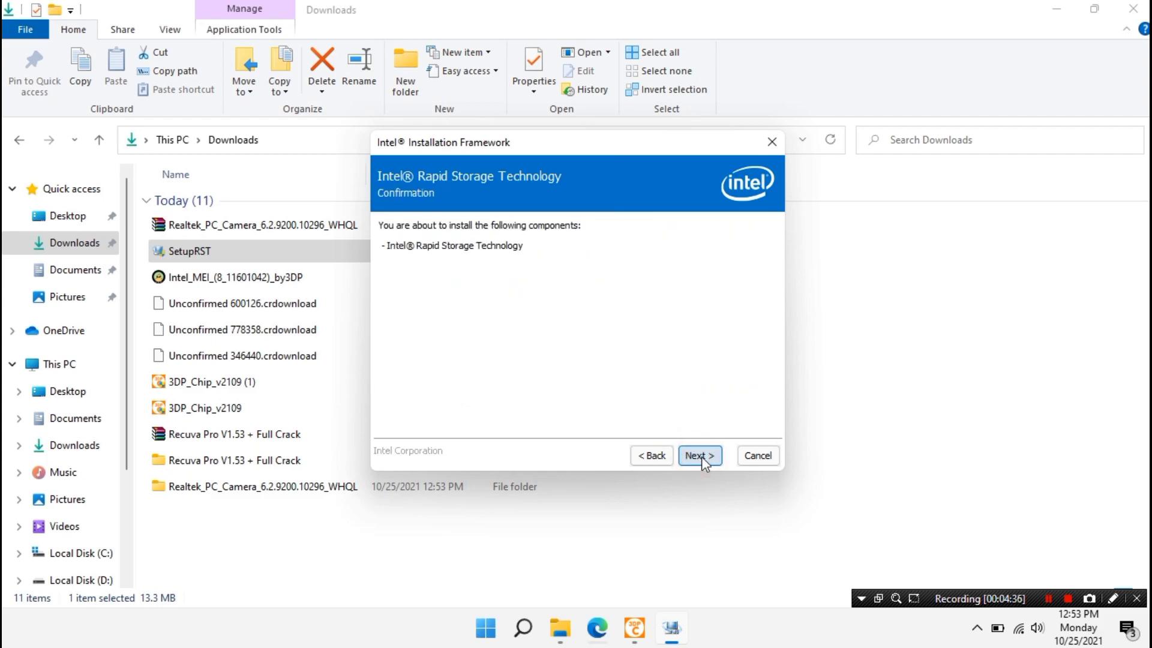
{"action": "left_click", "coordinate": [691, 455]}
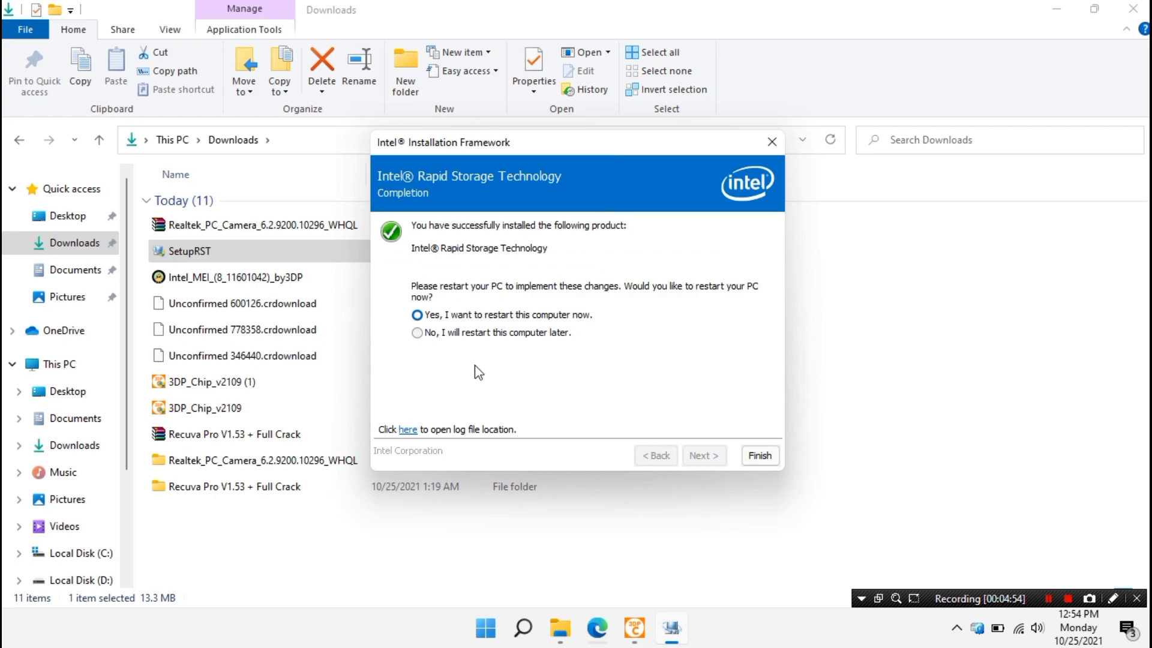
{"action": "left_click", "coordinate": [474, 332]}
{"action": "left_click", "coordinate": [761, 456]}
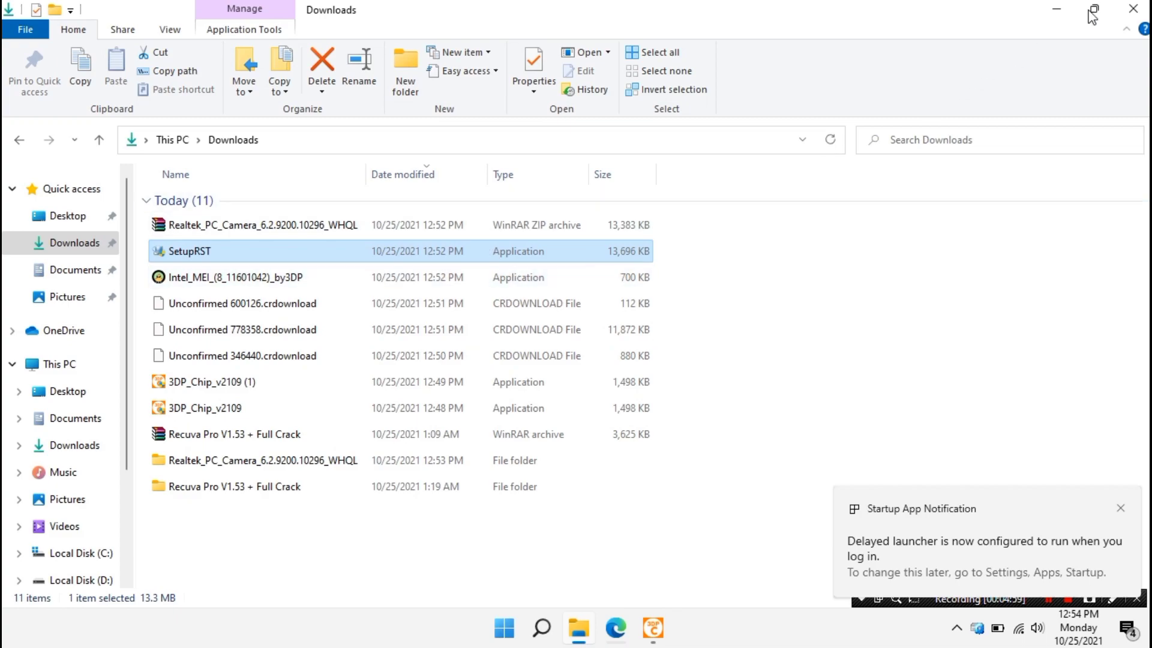
- Close the Downloads folder window and minimize 3DP Chip to return to the desktop
{"action": "left_click", "coordinate": [1131, 10]}
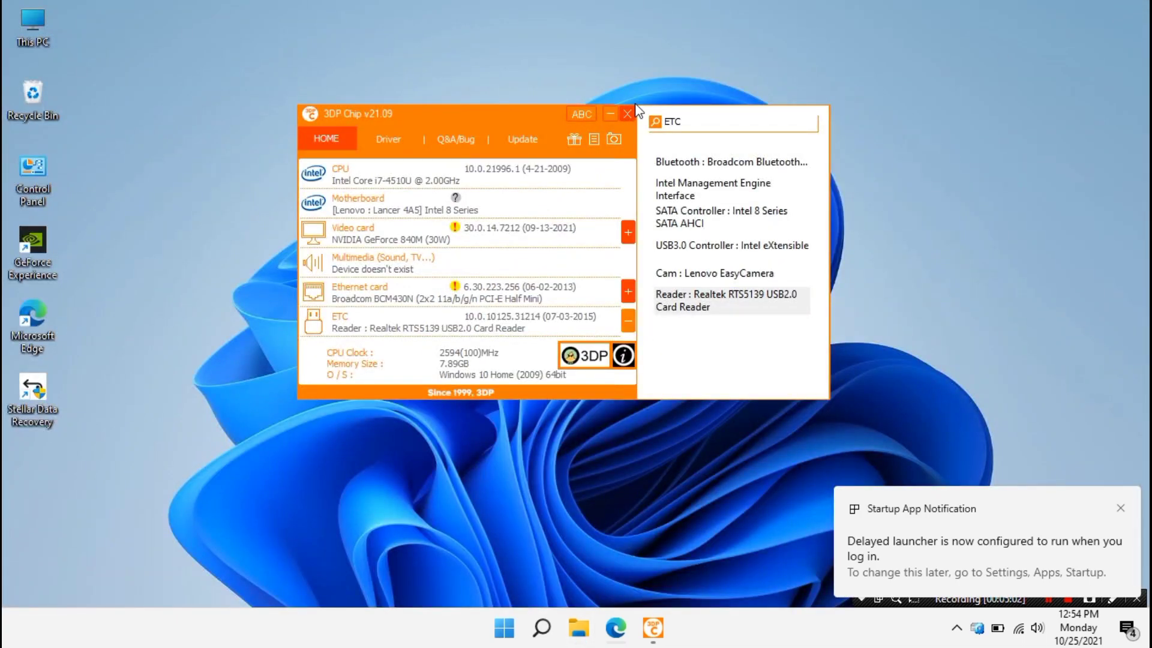
{"action": "left_click", "coordinate": [624, 157]}
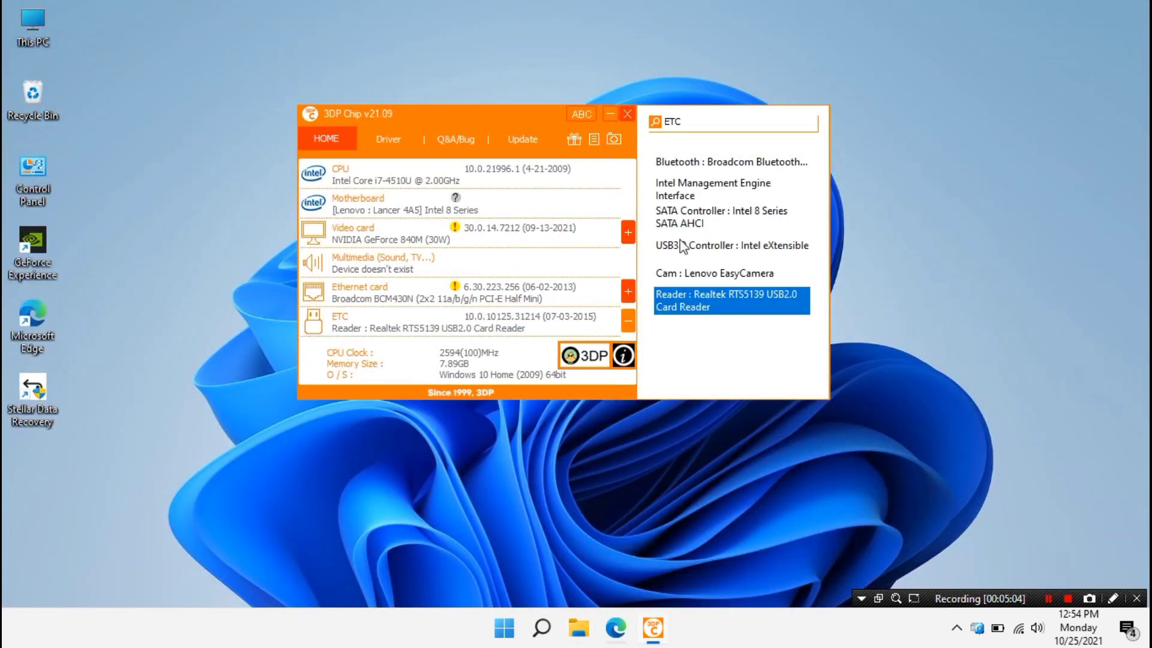
{"action": "left_click", "coordinate": [612, 115]}
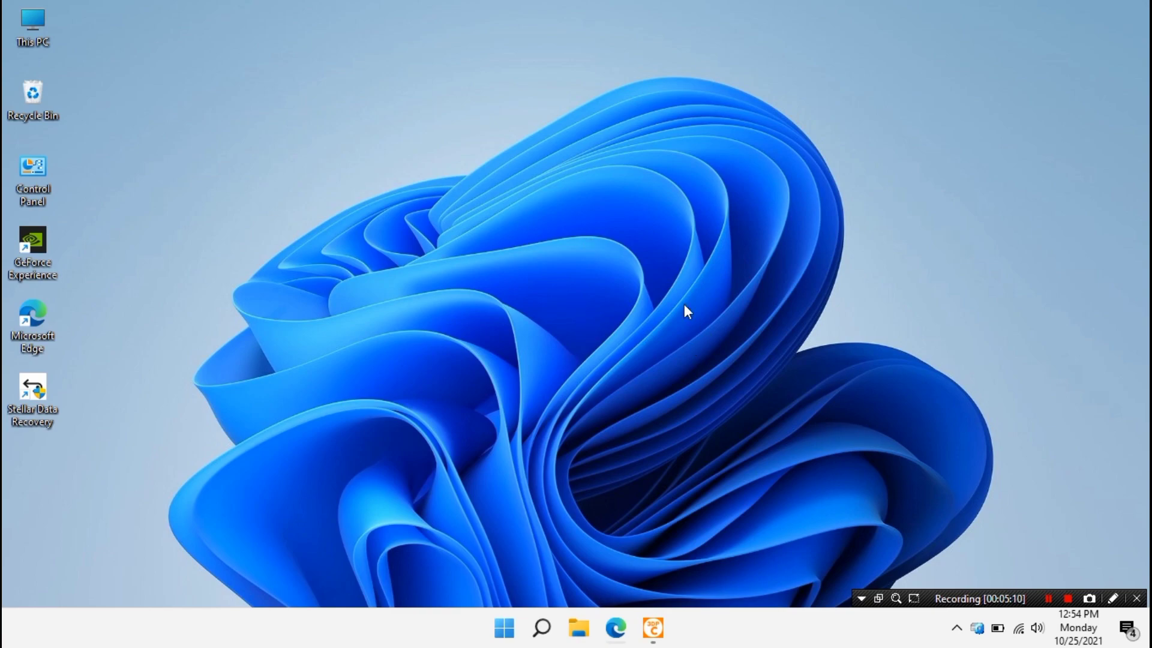
{"action": "right_click", "coordinate": [642, 276]}
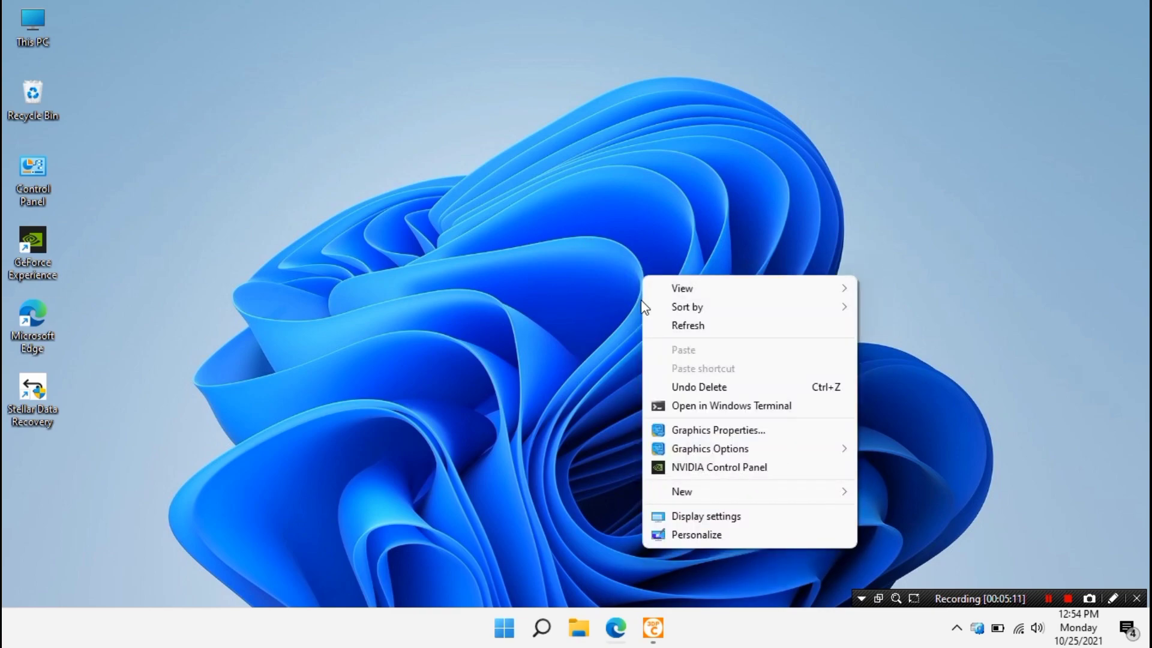
{"action": "right_click", "coordinate": [558, 313]}
{"action": "right_click", "coordinate": [535, 229]}
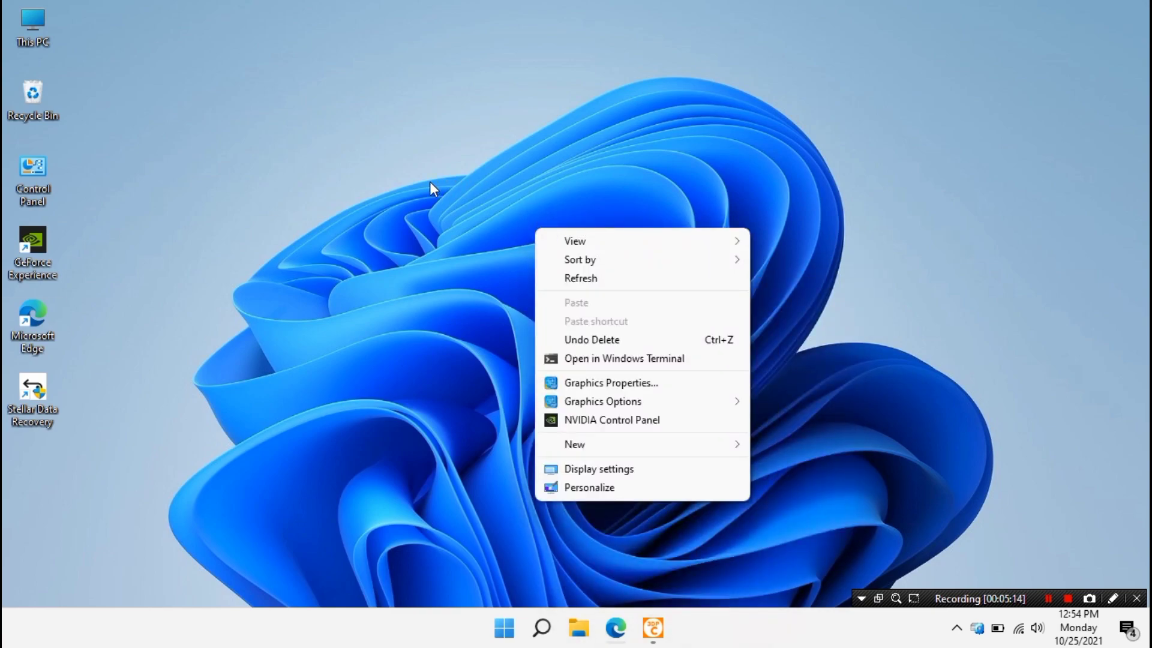
{"action": "right_click", "coordinate": [425, 183]}
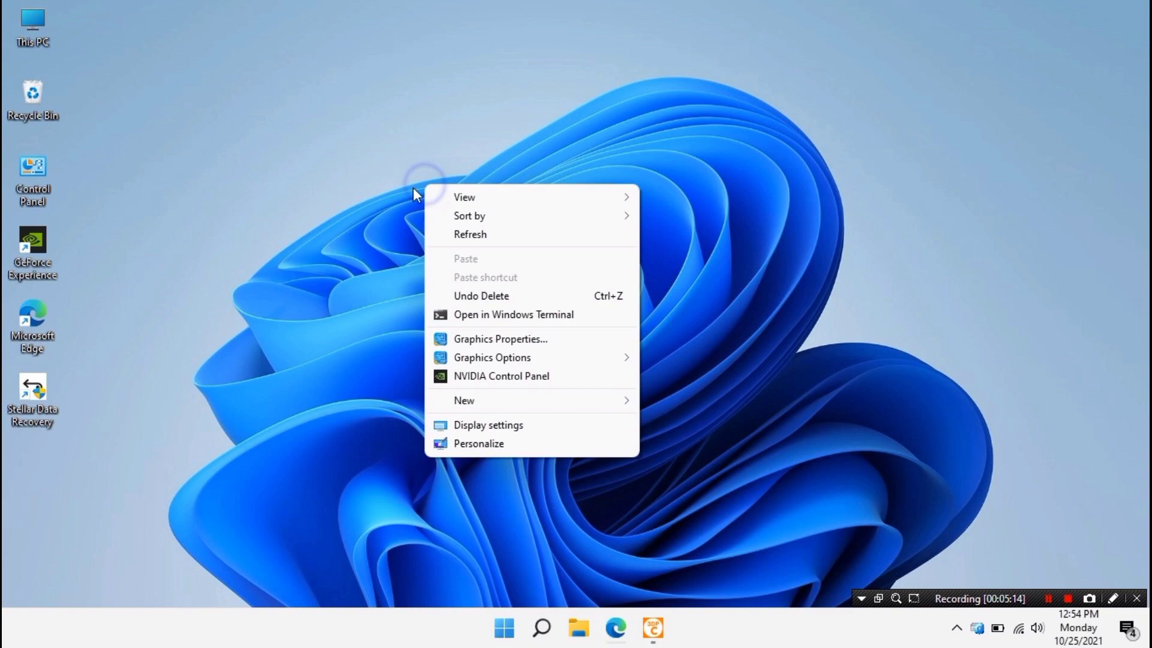
{"action": "right_click", "coordinate": [413, 187]}
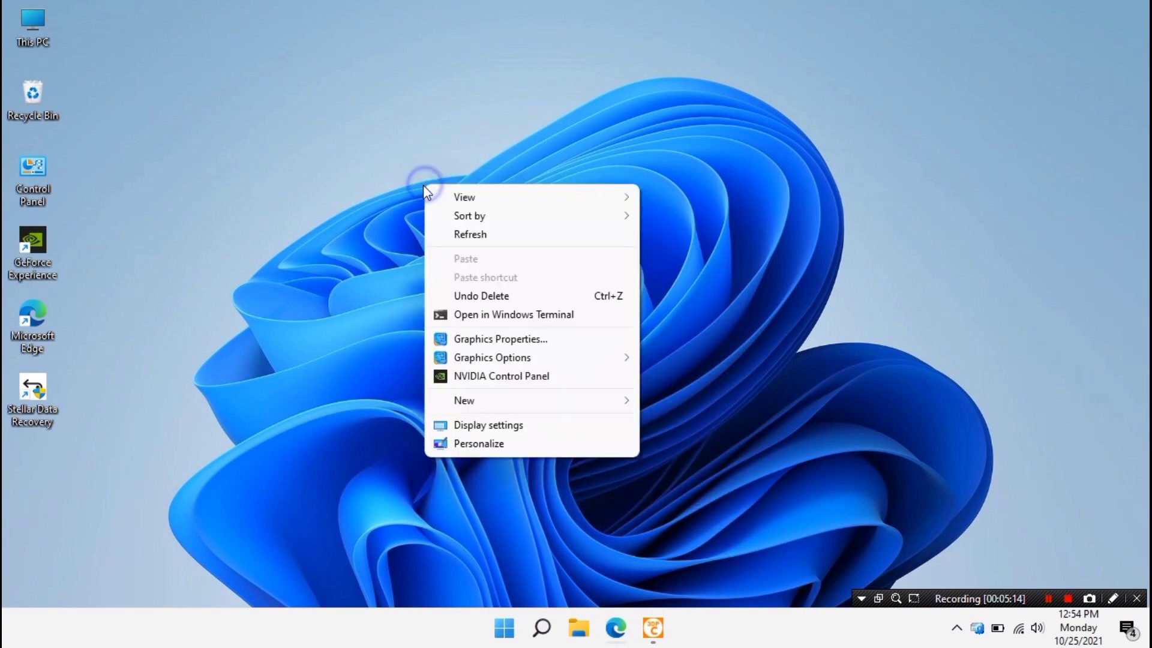